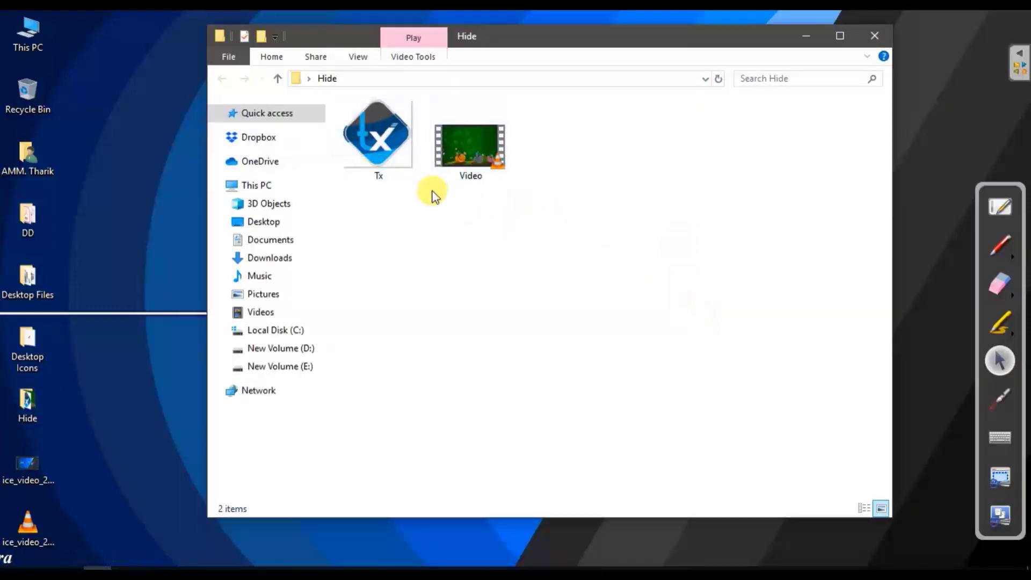
Check the Tx image's full file name and extension in the security details of its properties, and close them.
left_click(380, 170)
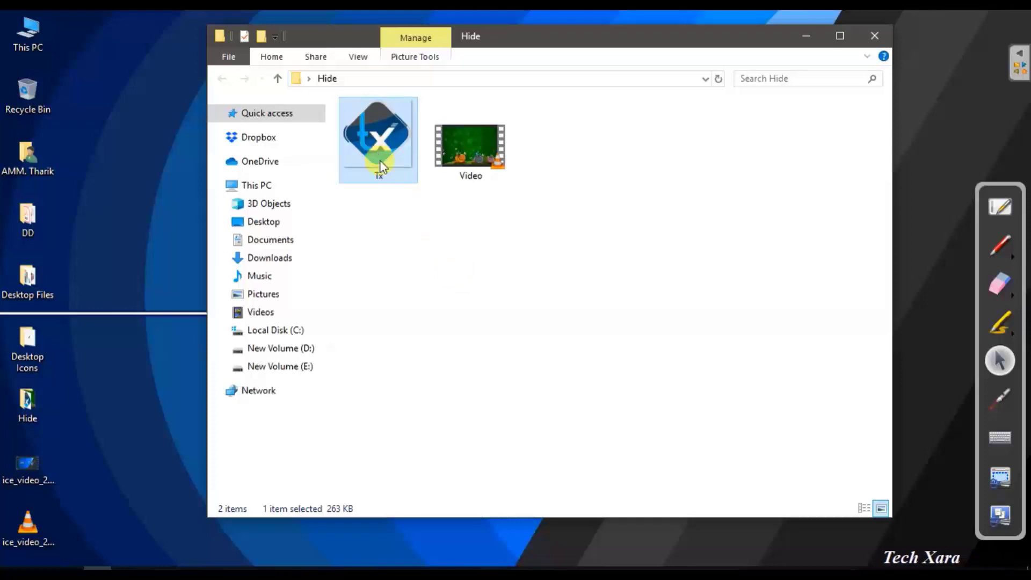
mouse_move(377, 157)
right_click(378, 137)
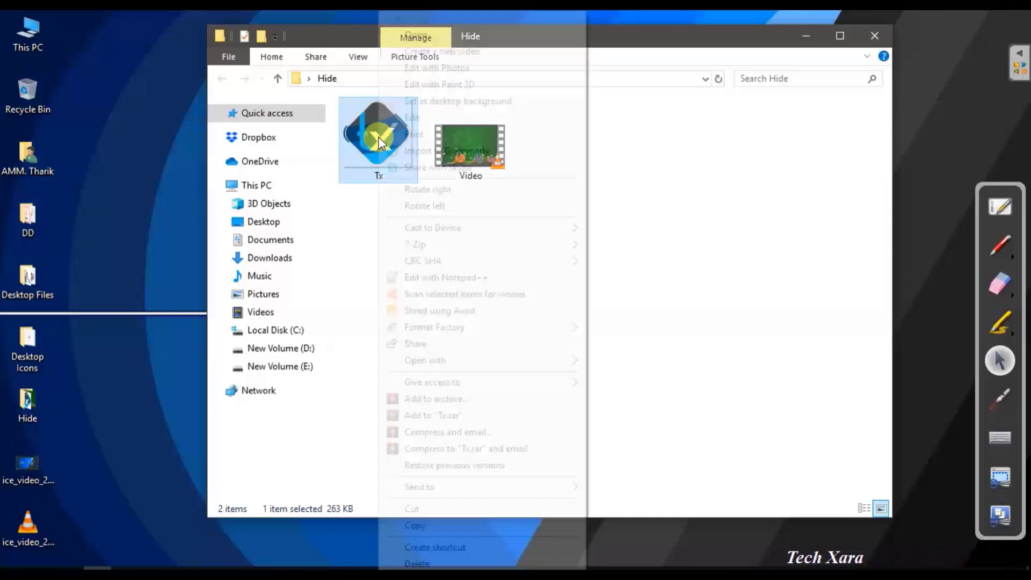
scroll(423, 543, "down", 3)
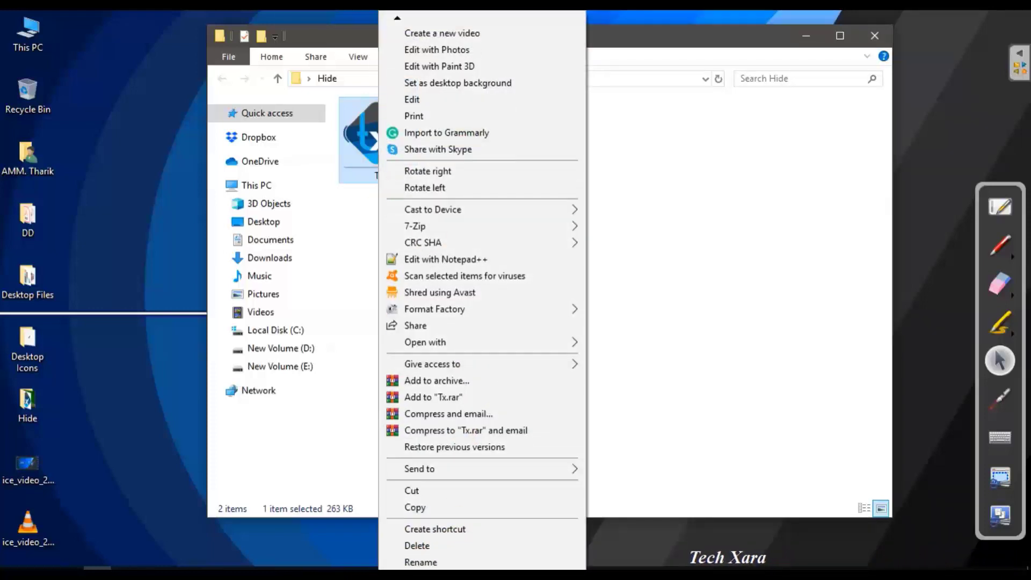
left_click(423, 543)
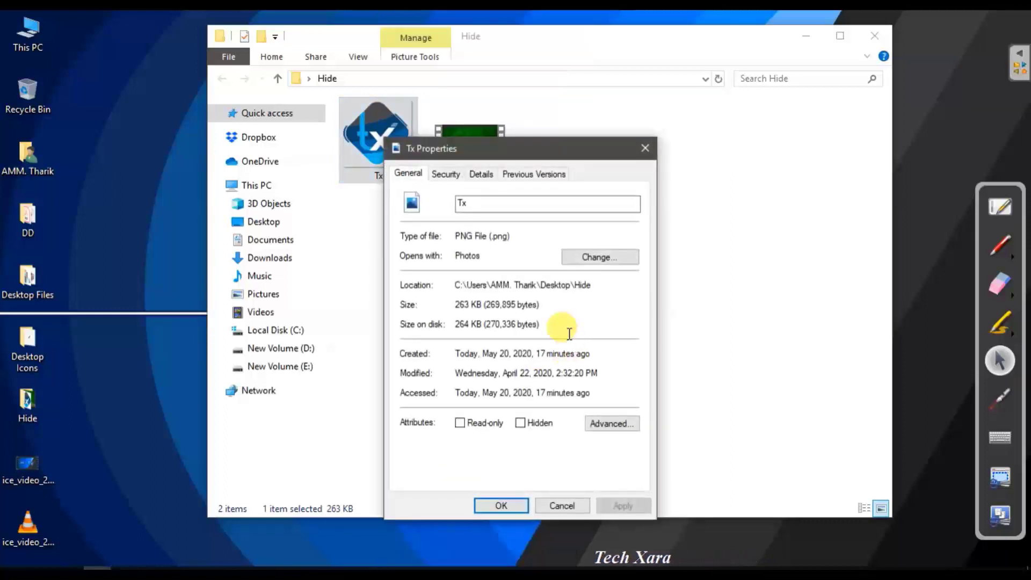
left_click(445, 174)
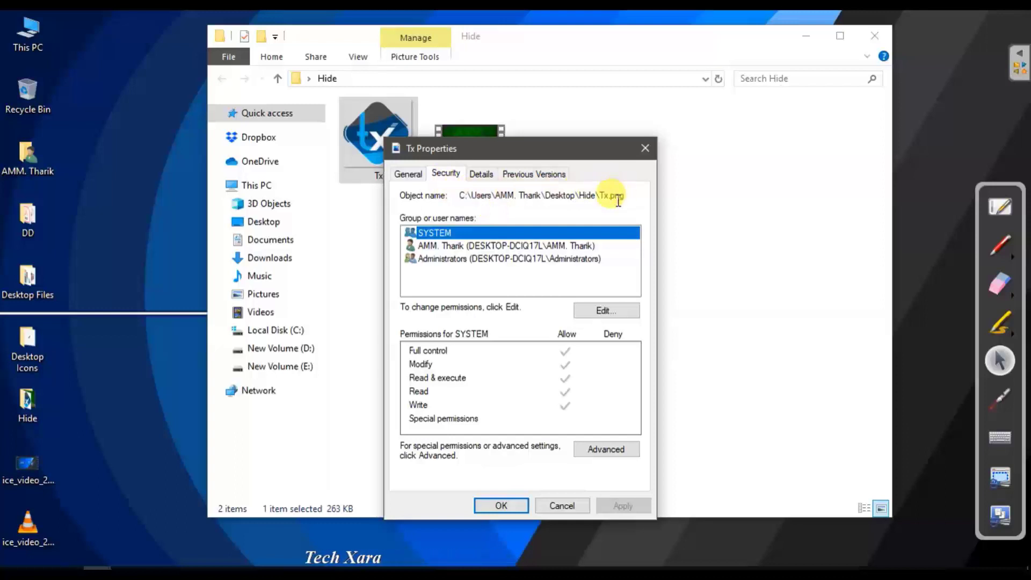
left_click(645, 149)
Check the Video file's full name and extension in the security details of its properties, and close them.
left_click(470, 147)
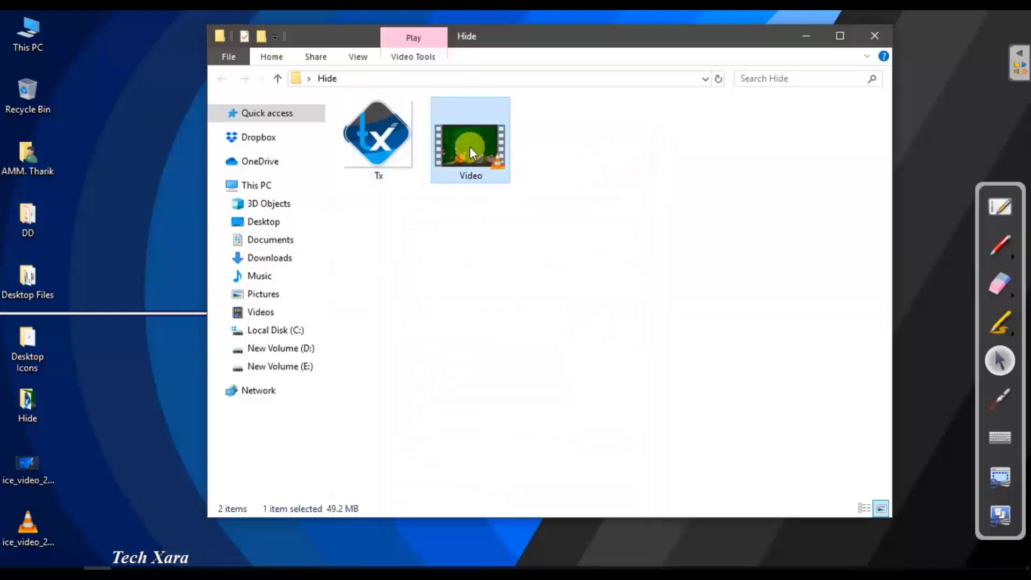
right_click(470, 147)
left_click(528, 551)
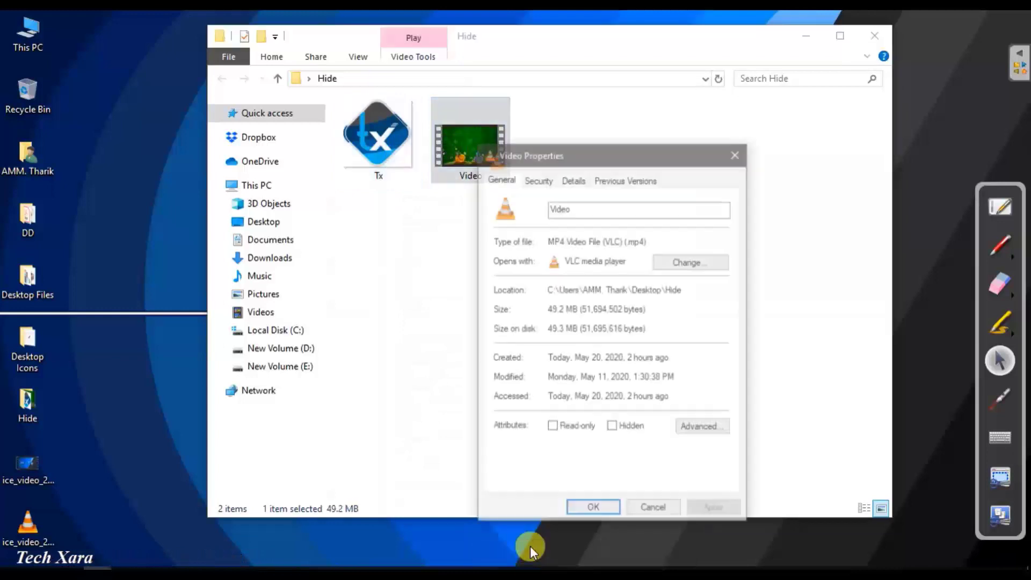
left_click(532, 179)
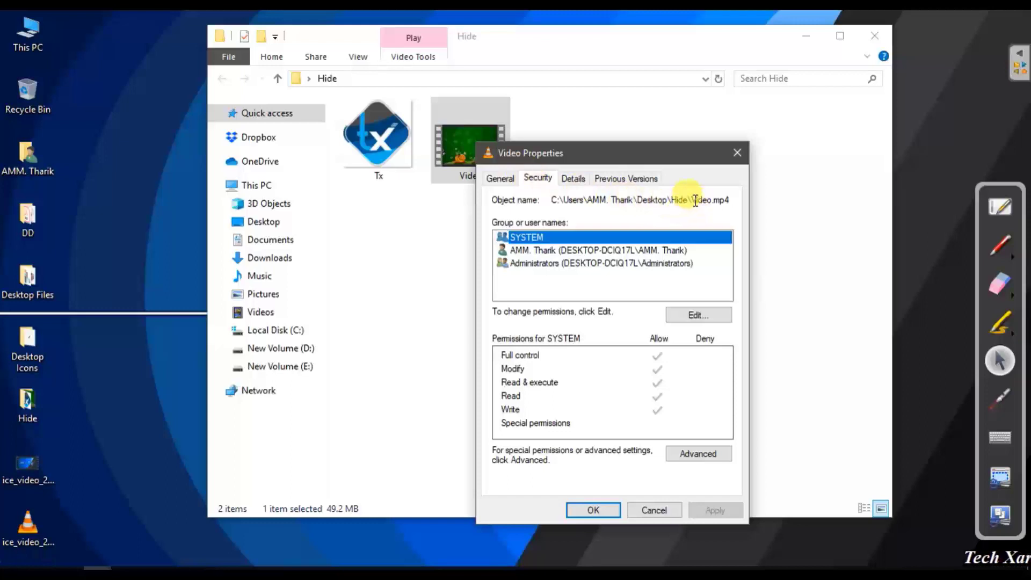
left_click_drag(729, 201, 707, 201)
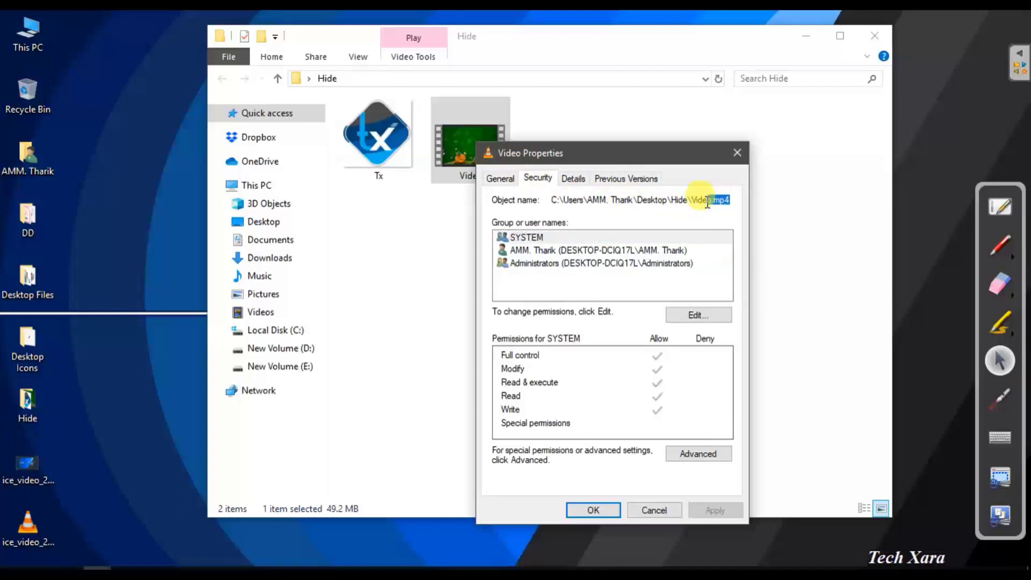
left_click(737, 155)
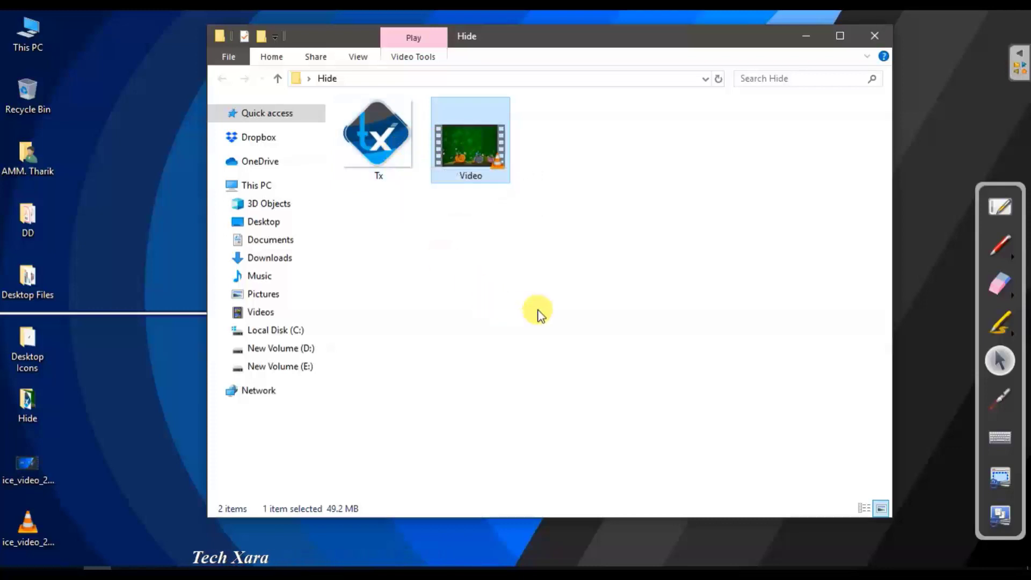
Check the Tx image's file size in its general properties and close them without changes.
left_click(371, 143)
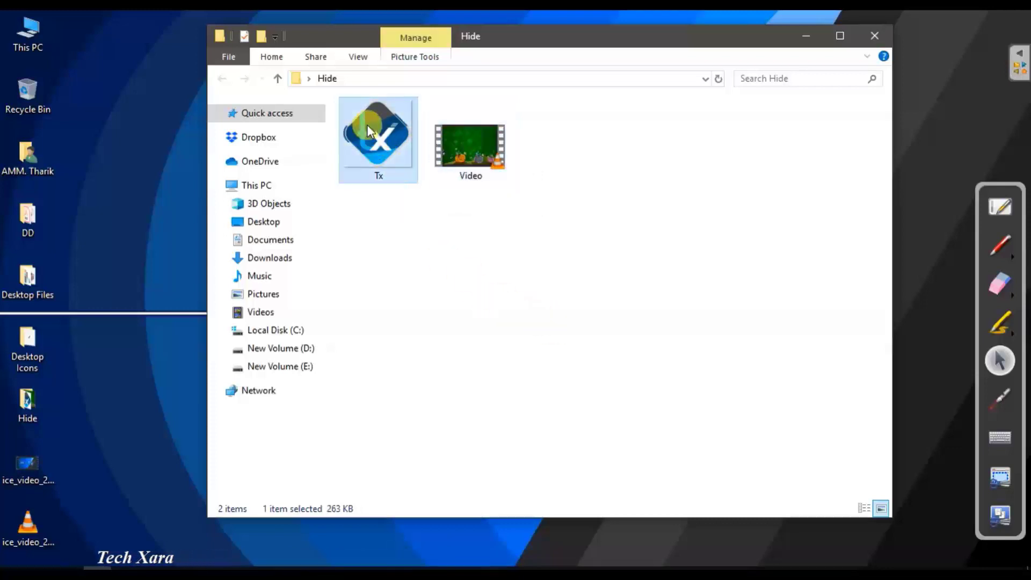
right_click(367, 143)
key("Escape")
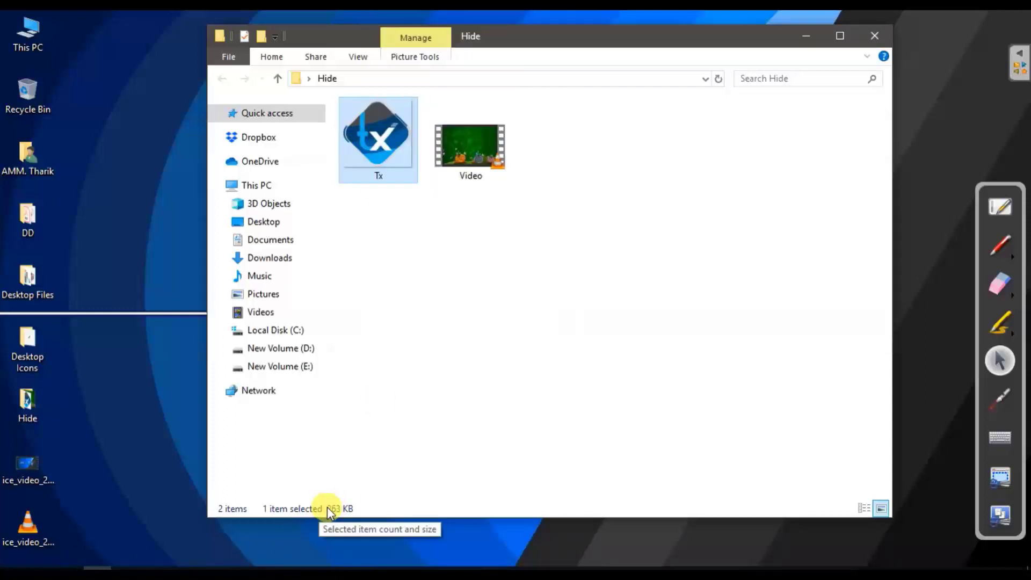
right_click(378, 143)
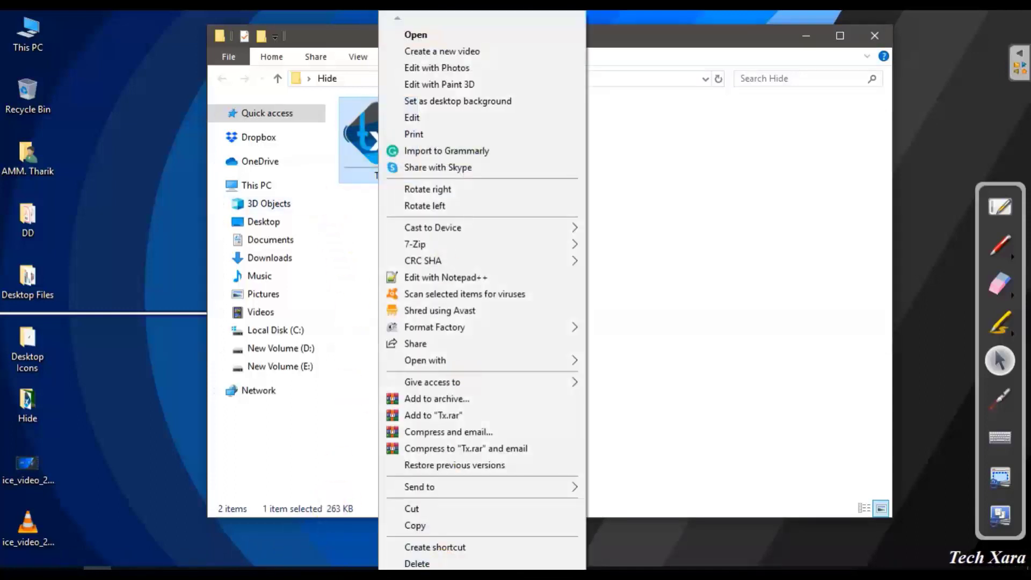
scroll(411, 171, "down", 3)
left_click(434, 551)
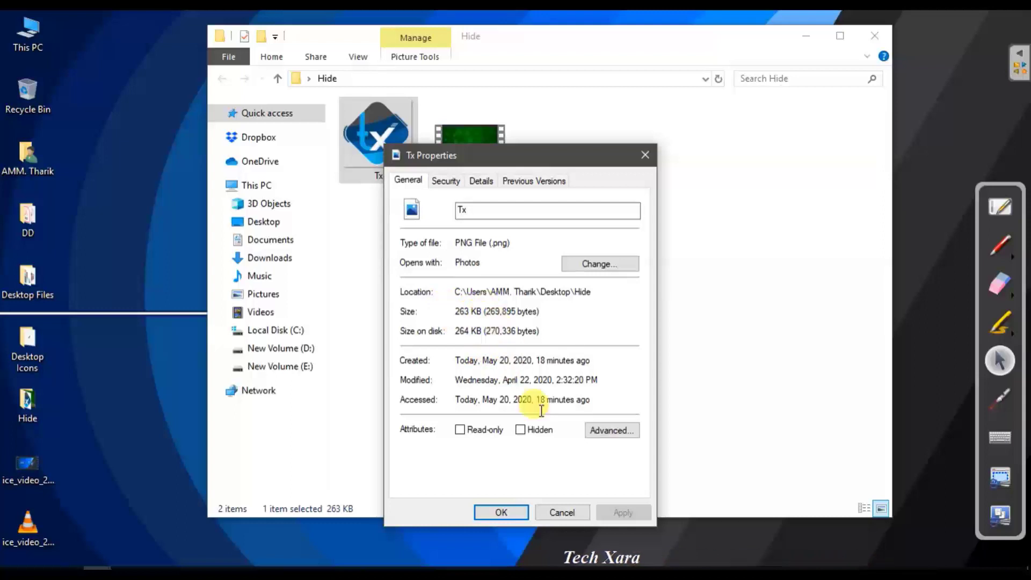
left_click(568, 511)
Check the Video file's size in its general properties and close them without changes.
left_click(464, 144)
right_click(462, 135)
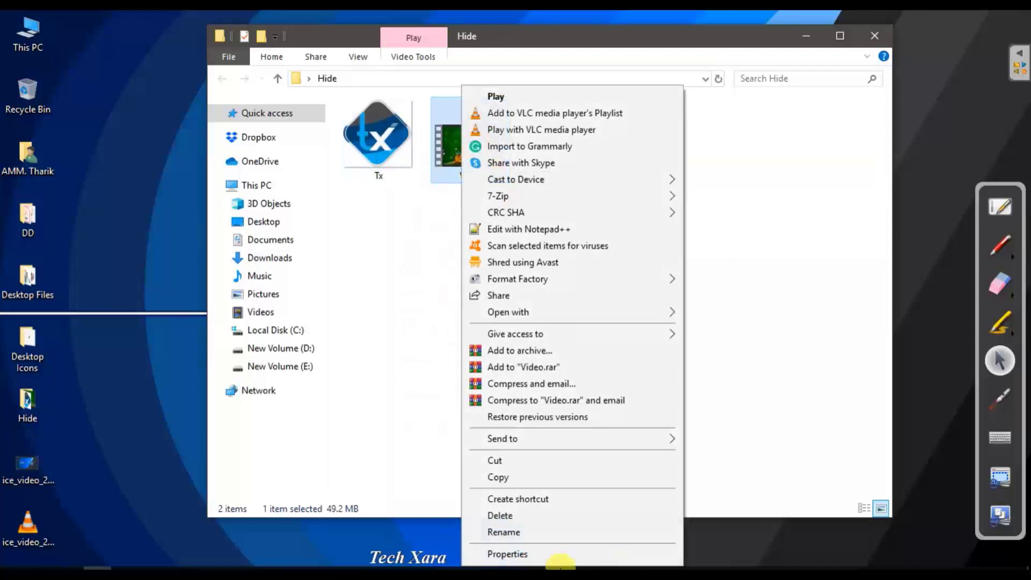
left_click(552, 554)
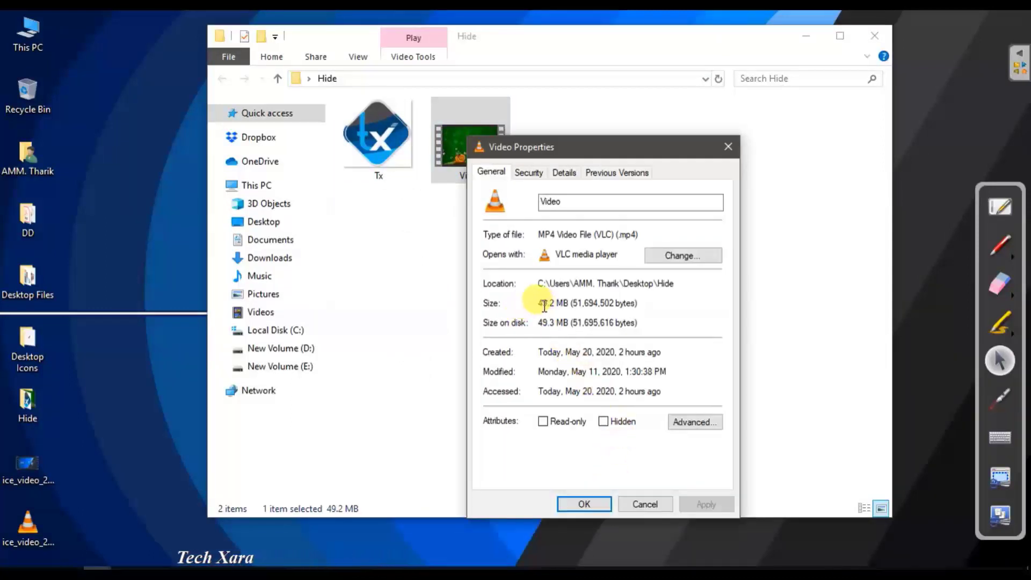
left_click(644, 505)
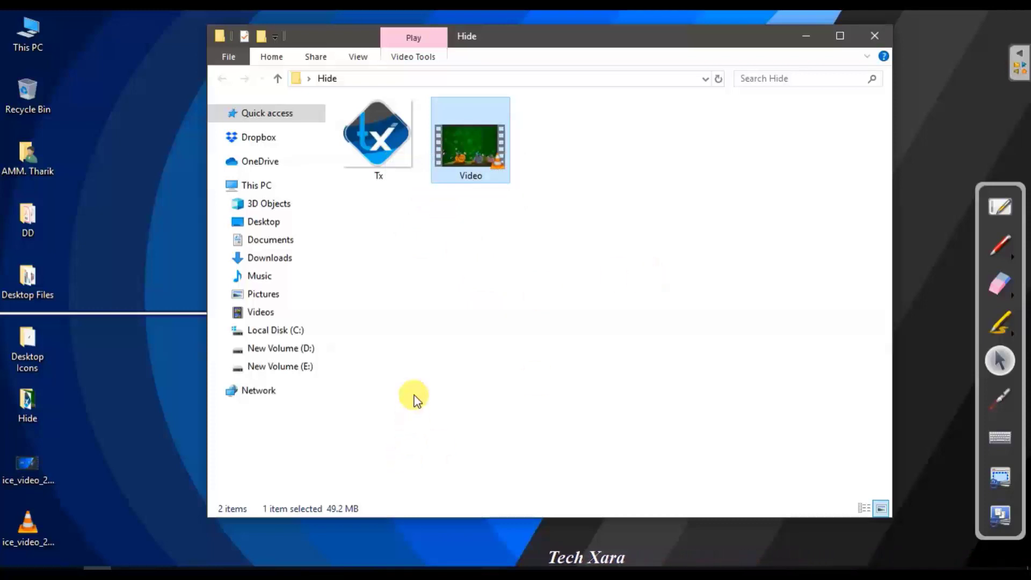
Search the computer for WinRAR to check that it is installed, and return to the Hide folder.
key("super")
type("winrar")
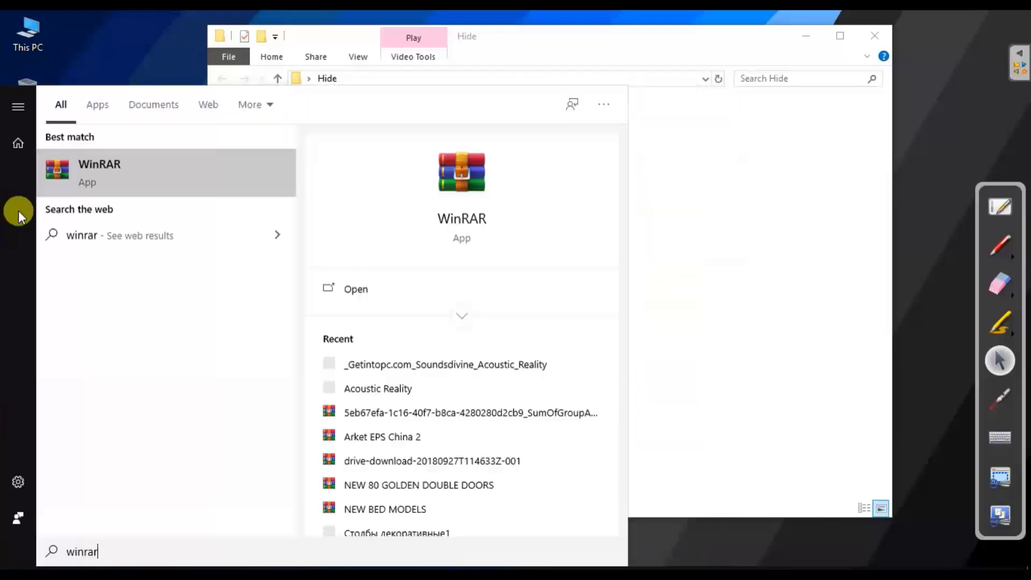
left_click(745, 233)
Compress the Video MP4 file into Video.rar in the Hide folder and delete the original video.
left_click(482, 142)
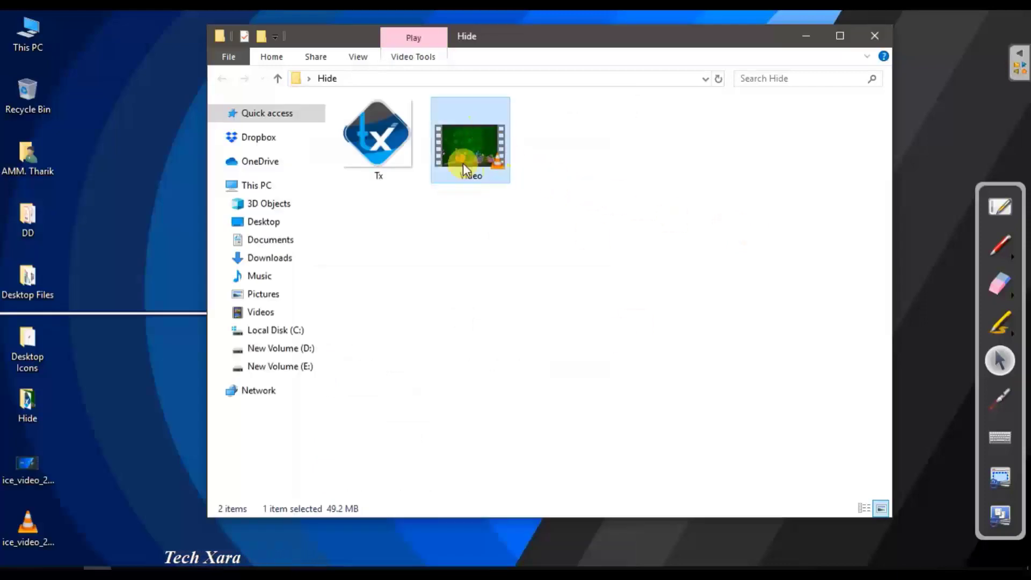
right_click(474, 137)
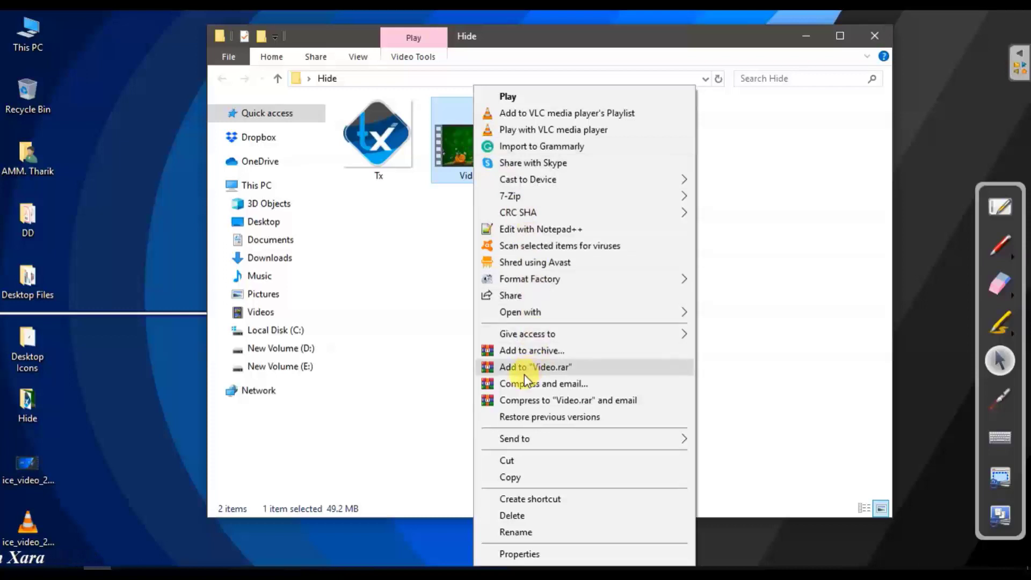
left_click(568, 372)
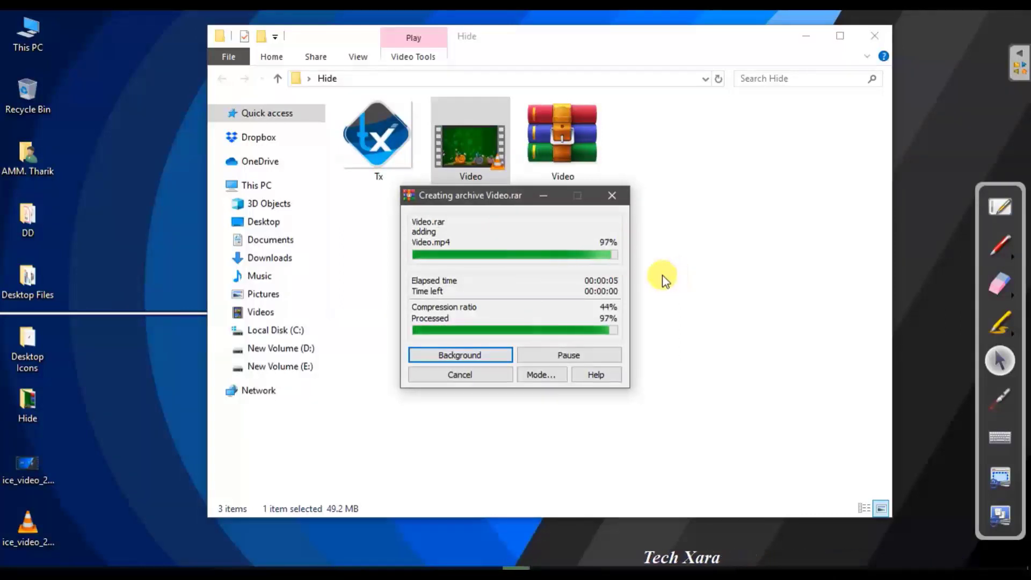
left_click(578, 161)
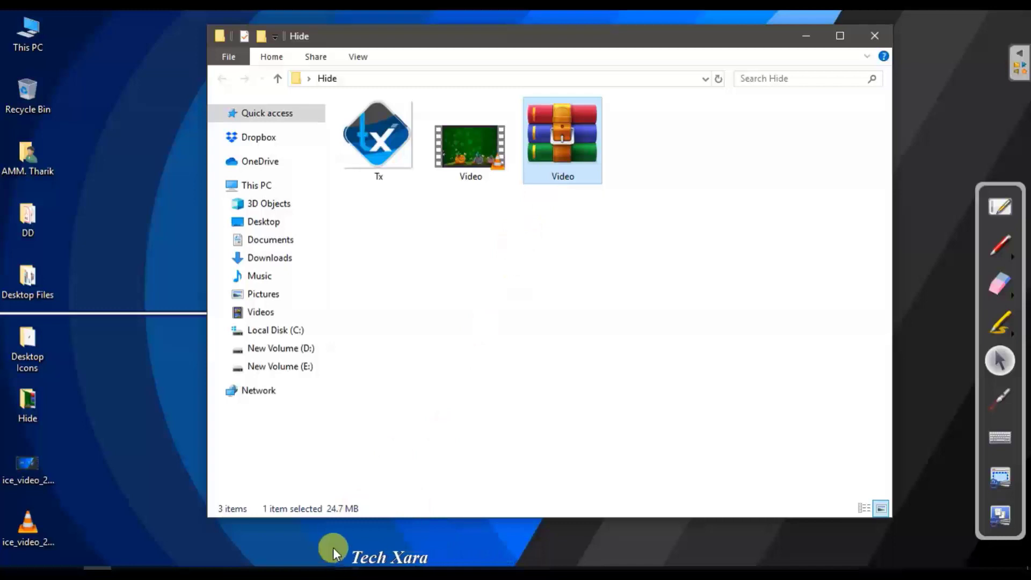
left_click(457, 134)
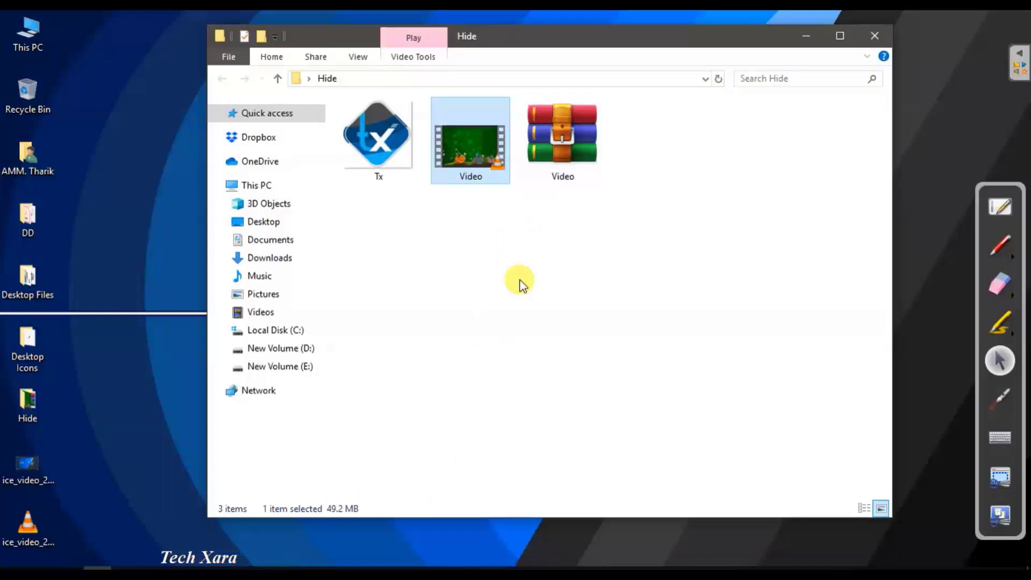
key("Delete")
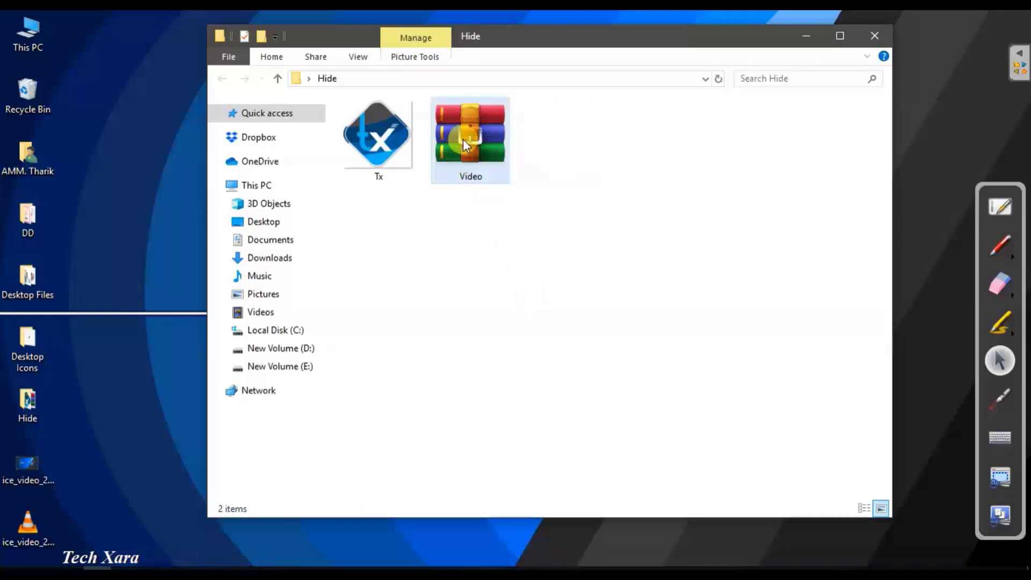
left_click(463, 140)
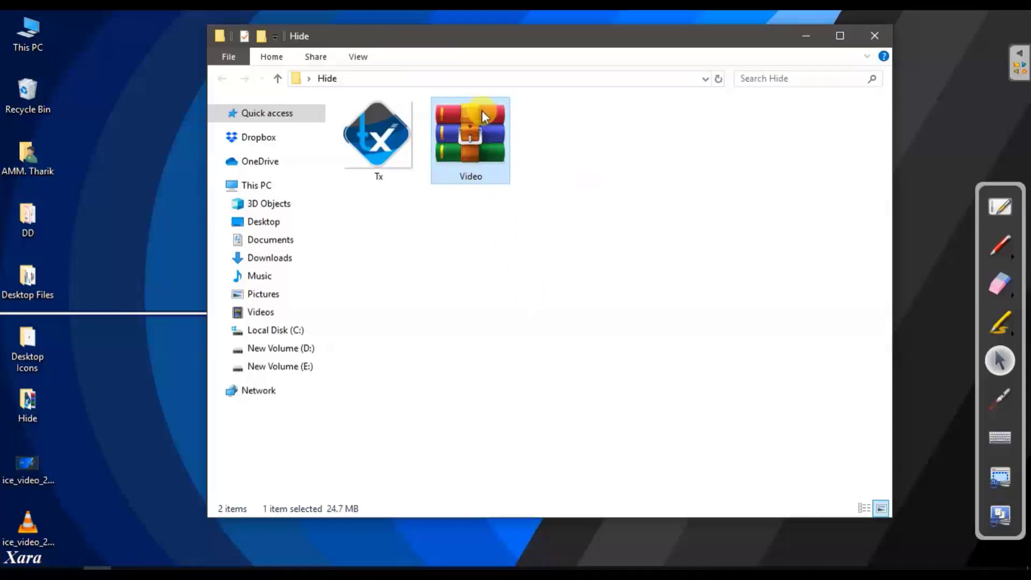
left_click(385, 156)
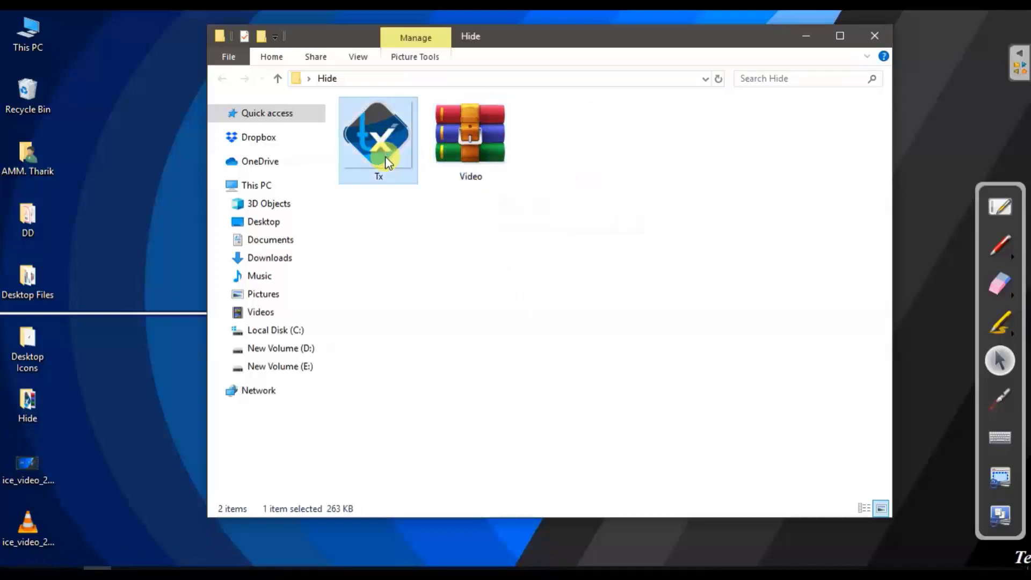
left_click(475, 154)
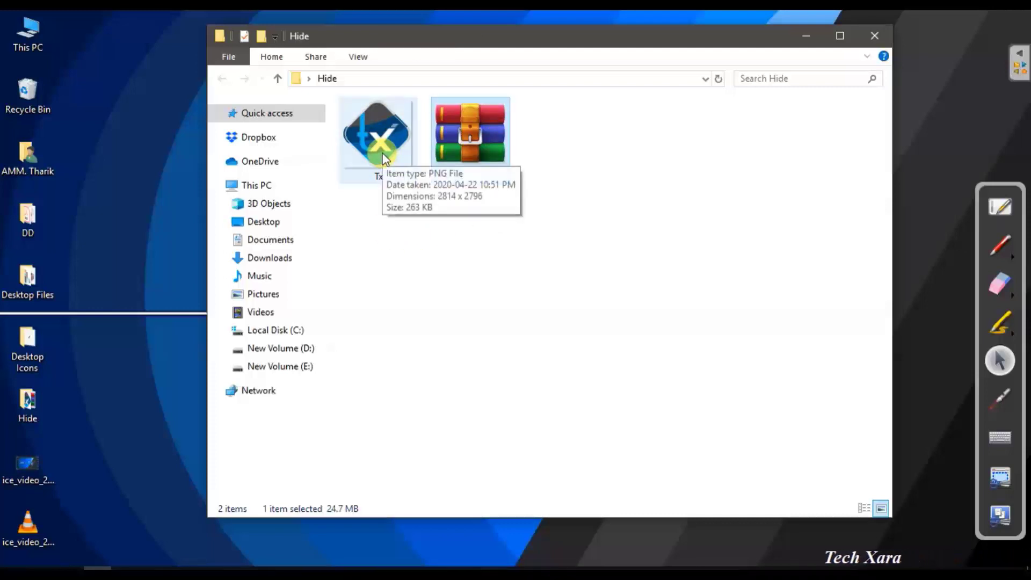
left_click(554, 320)
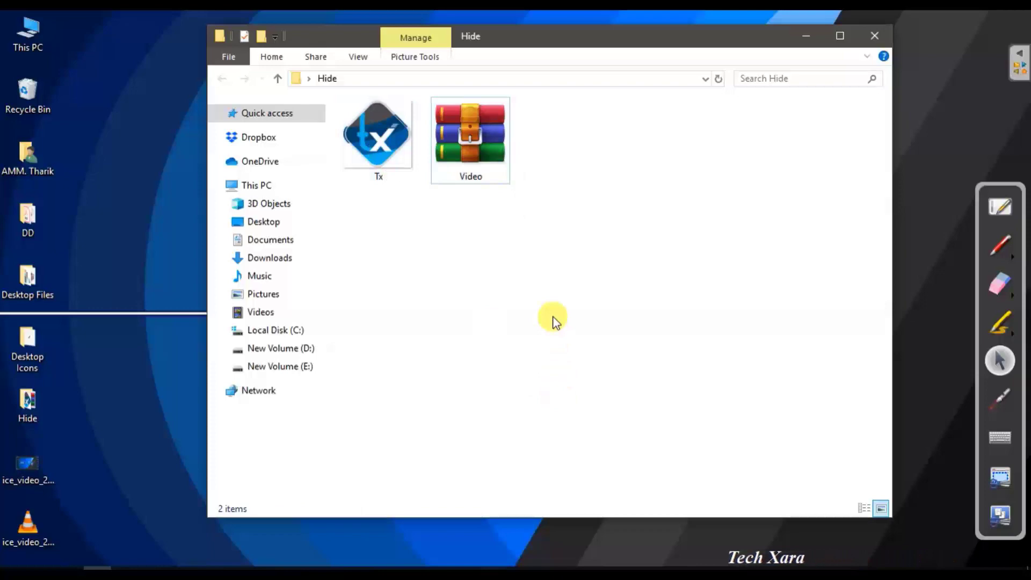
Search for cmd and open a Command Prompt window.
key("super")
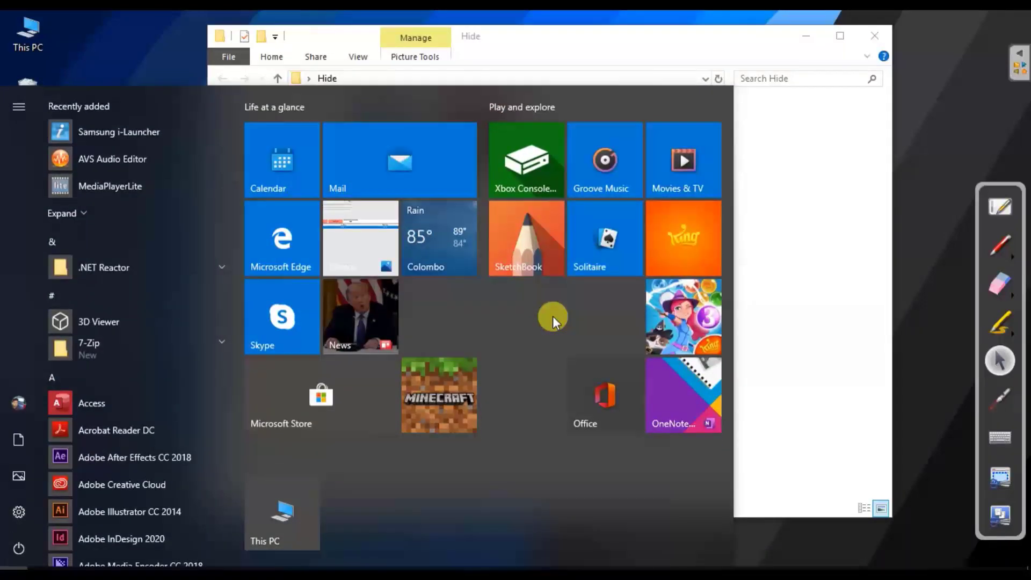
type("cmd")
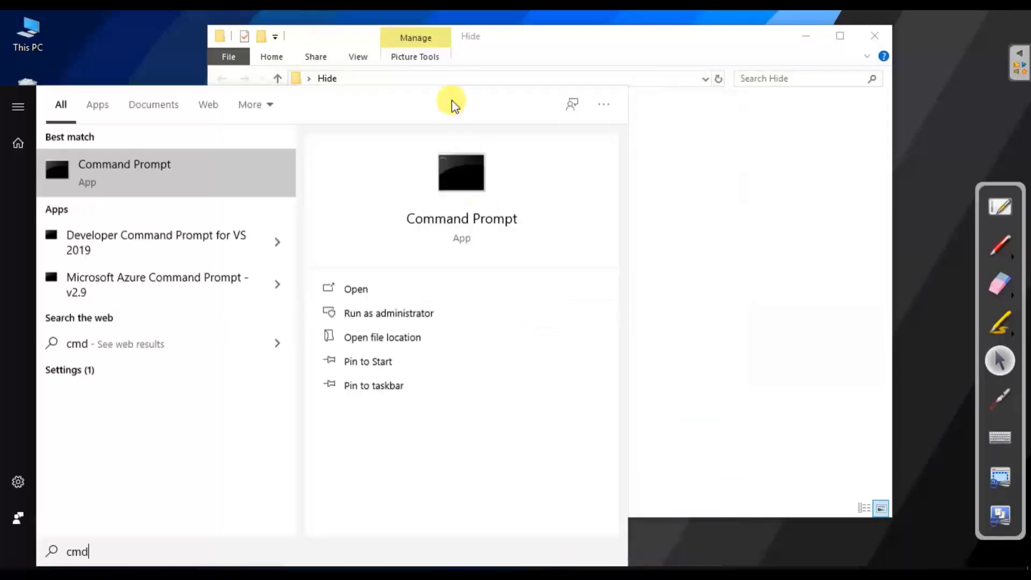
left_click(214, 173)
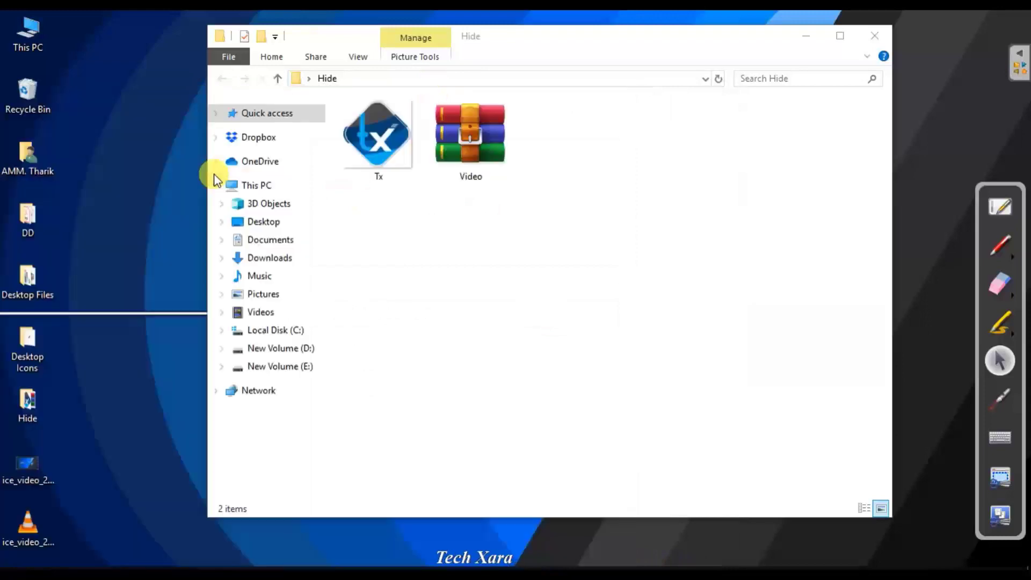
left_click_drag(486, 127, 425, 138)
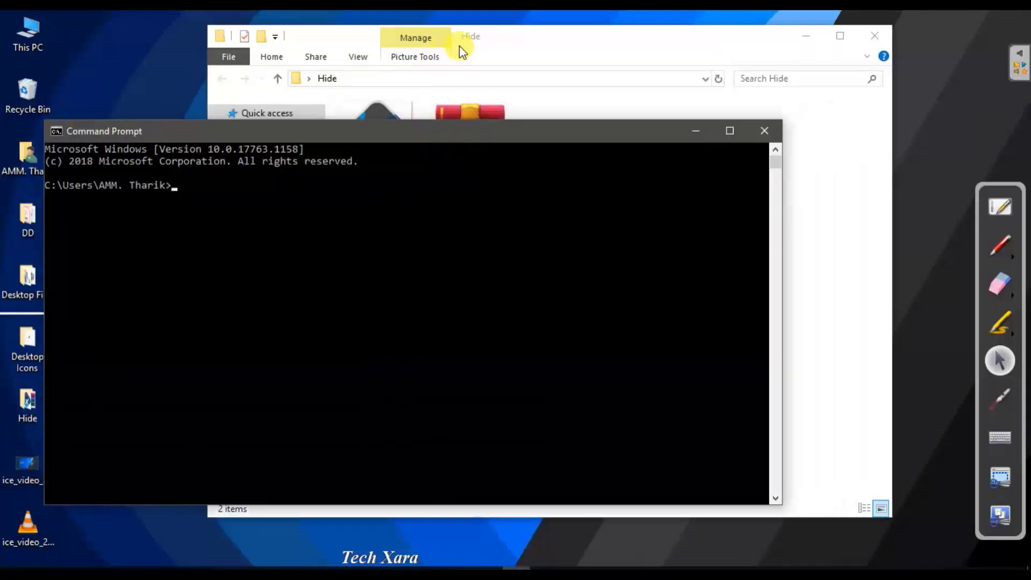
Move the Hide folder window beside the Command Prompt so its files and the prompt are both visible.
left_click_drag(472, 37, 704, 79)
left_click(241, 199)
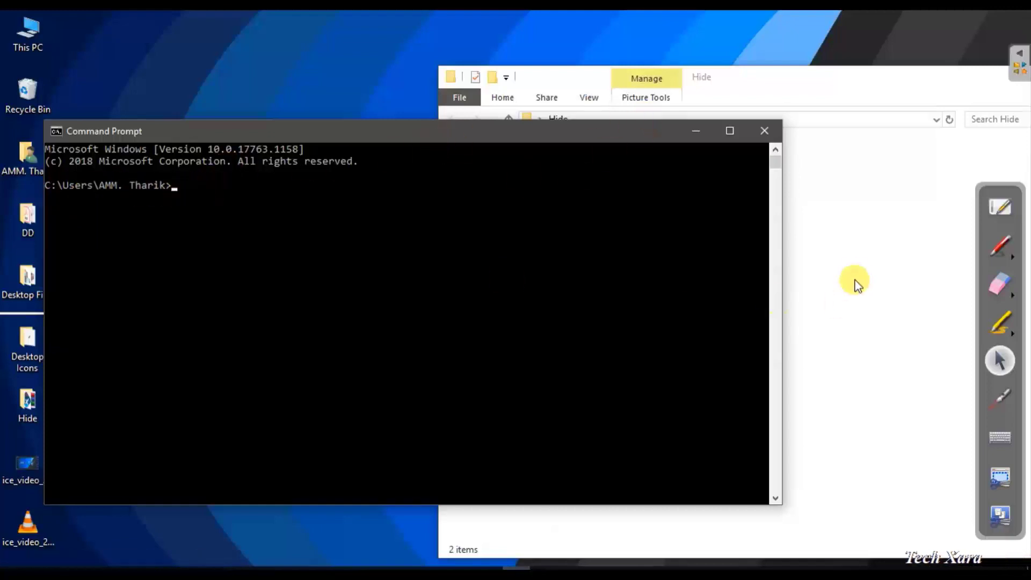
left_click(833, 302)
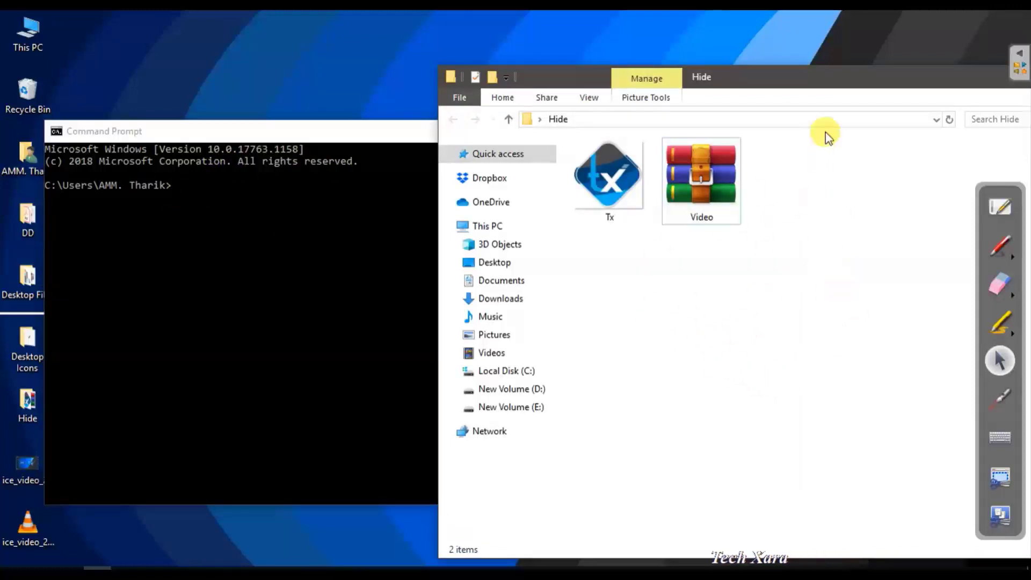
left_click_drag(783, 85, 745, 78)
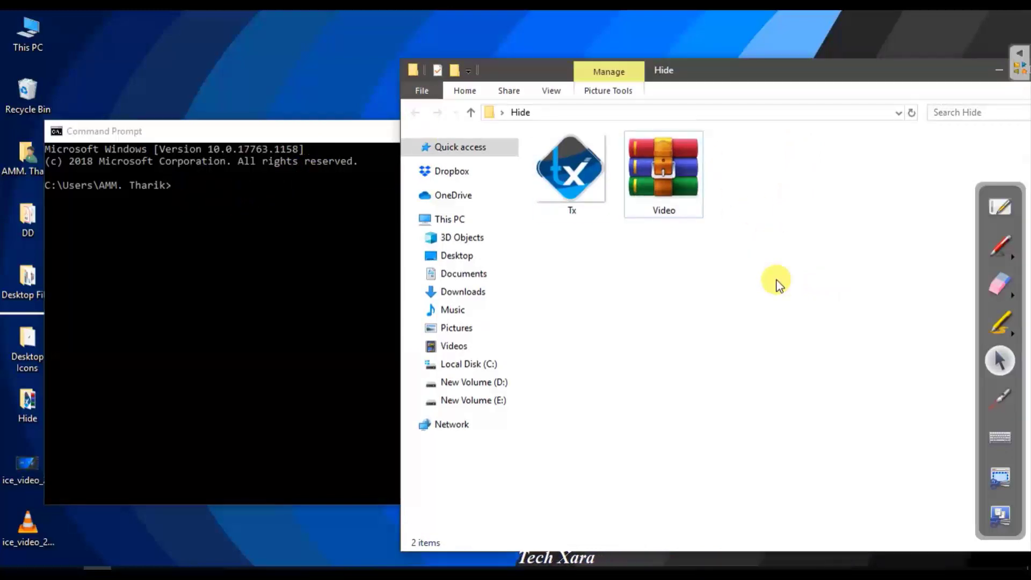
Open the Hide folder's properties and position the dialog so that its location details are readable.
left_click_drag(840, 73, 700, 48)
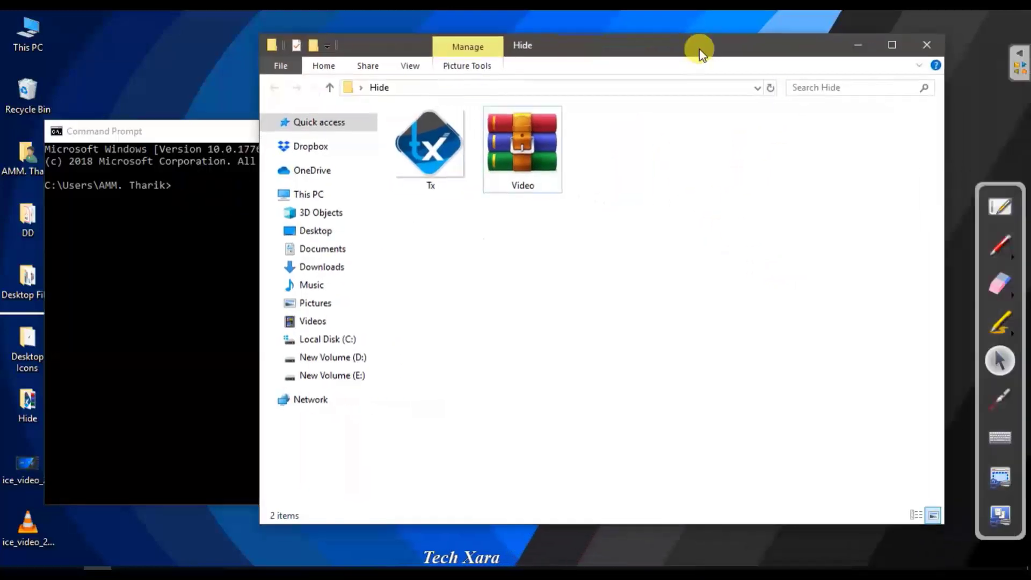
right_click(672, 170)
left_click(650, 246)
right_click(649, 246)
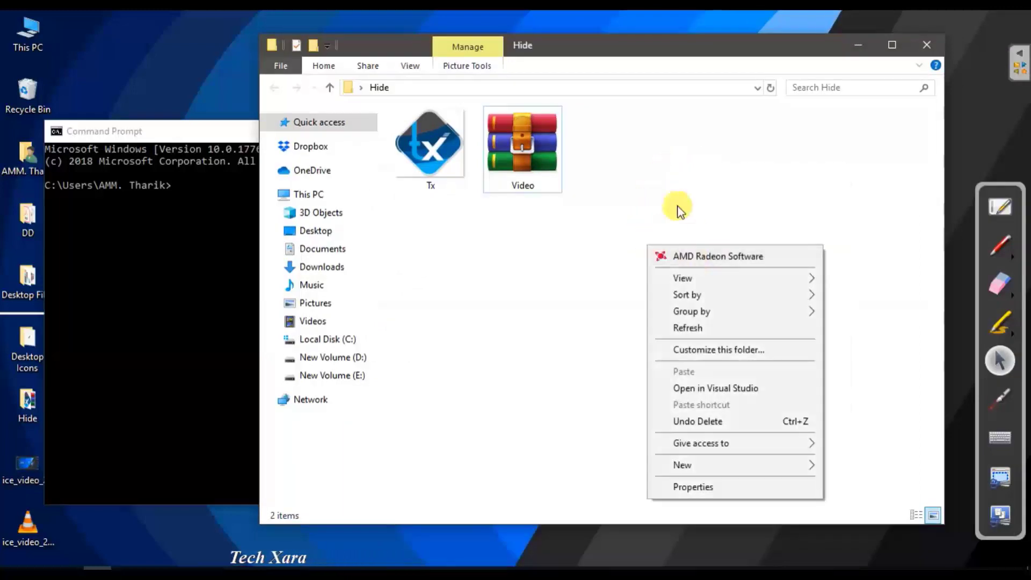
right_click(692, 195)
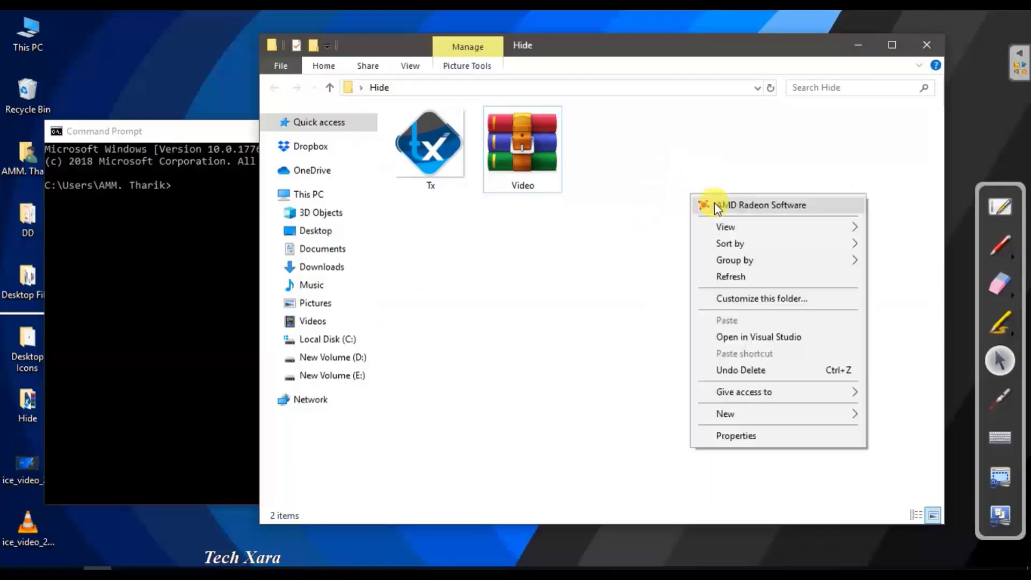
left_click(741, 437)
left_click_drag(424, 126, 617, 148)
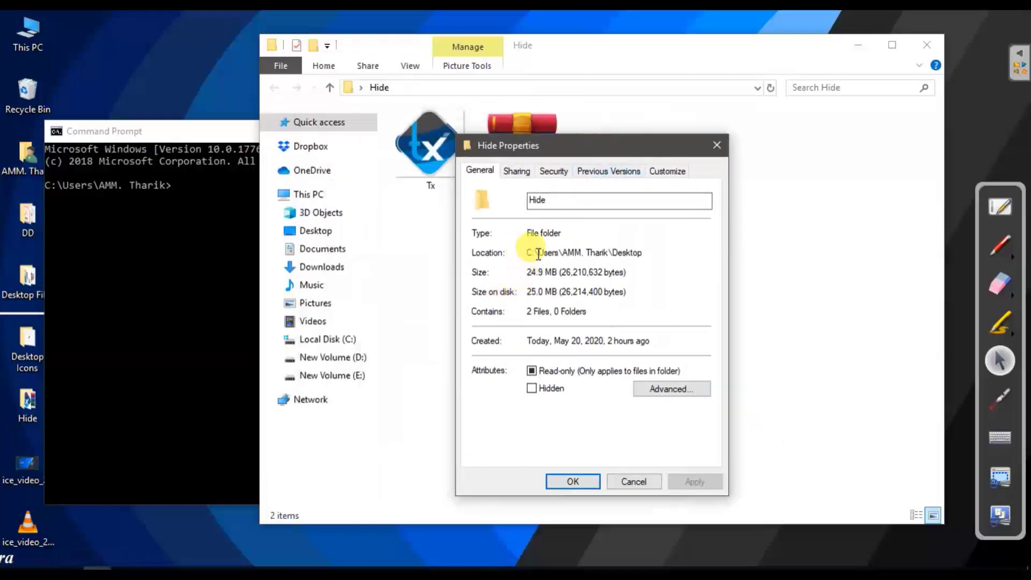
Copy the Location path from the Hide folder's general properties and close the dialog.
left_click_drag(543, 252, 593, 253)
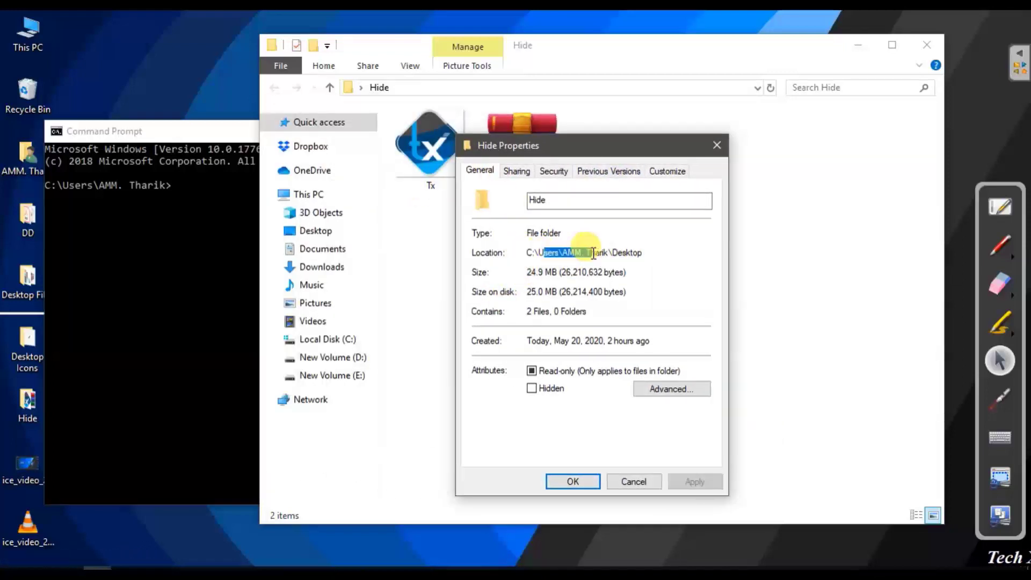
left_click_drag(525, 256, 657, 258)
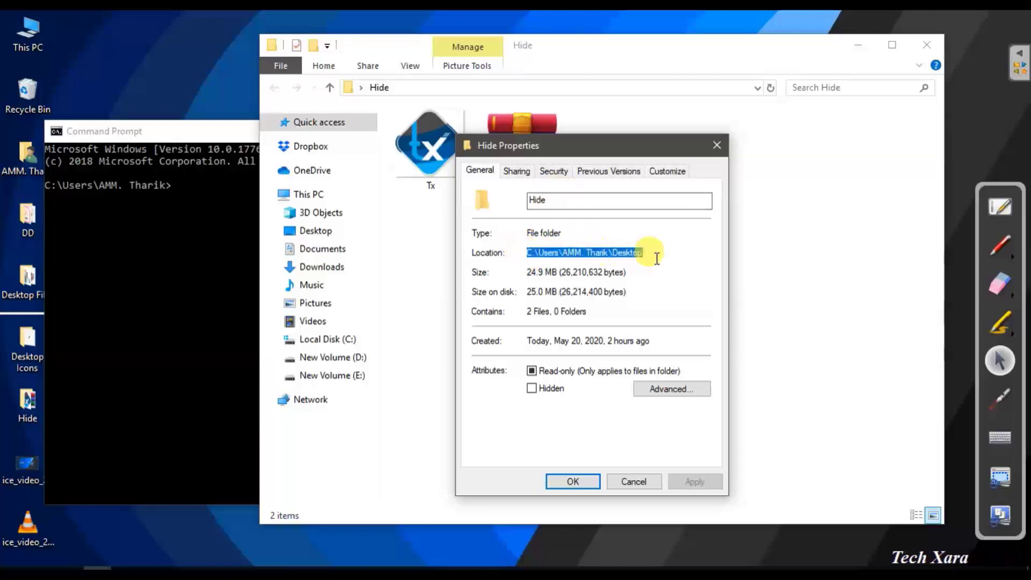
left_click(544, 170)
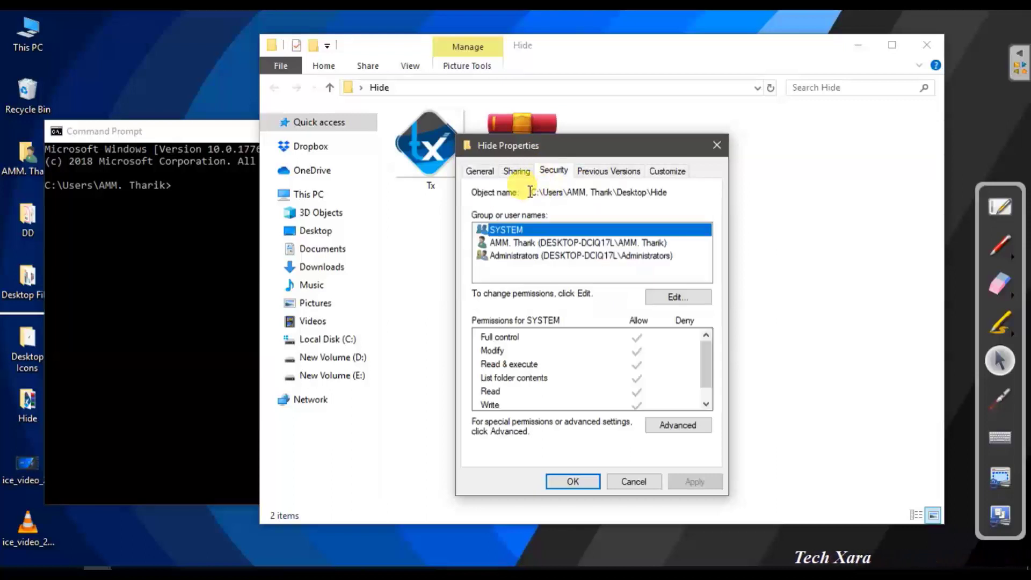
left_click(480, 171)
left_click_drag(527, 253, 645, 252)
right_click(644, 253)
left_click(661, 298)
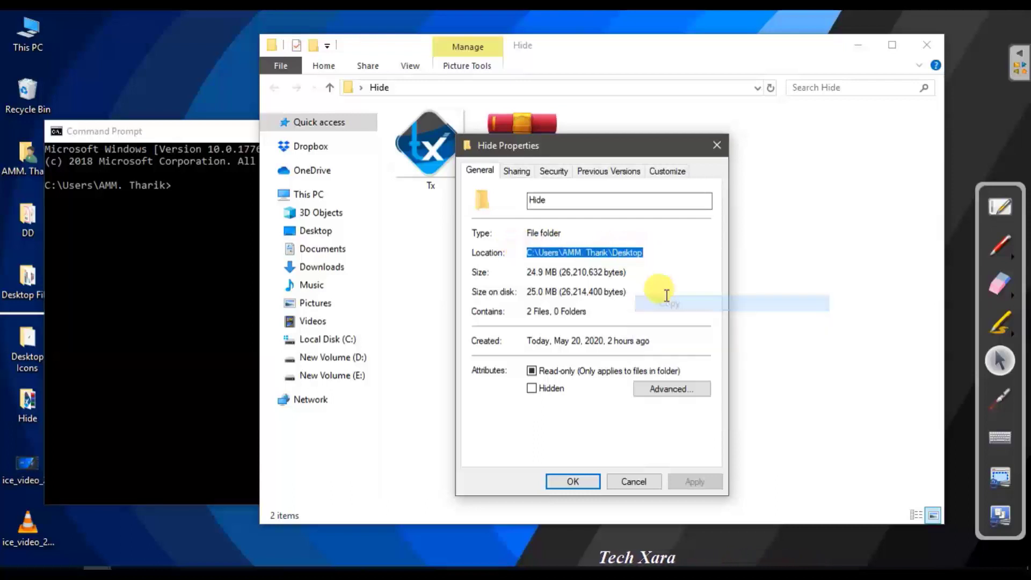
left_click(717, 145)
Change the Command Prompt's directory to the copied Desktop path with cd.
left_click(219, 128)
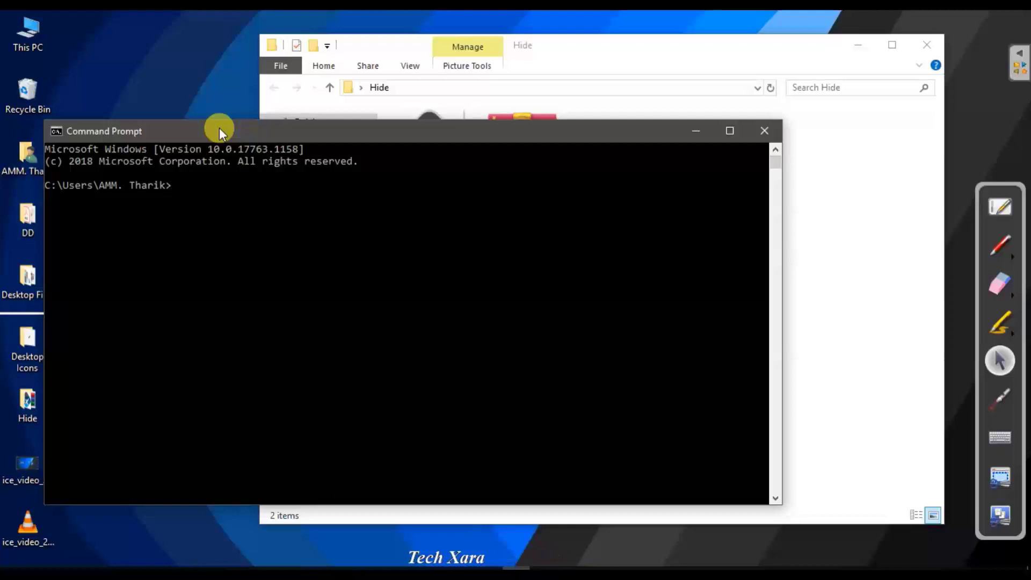
type("cd")
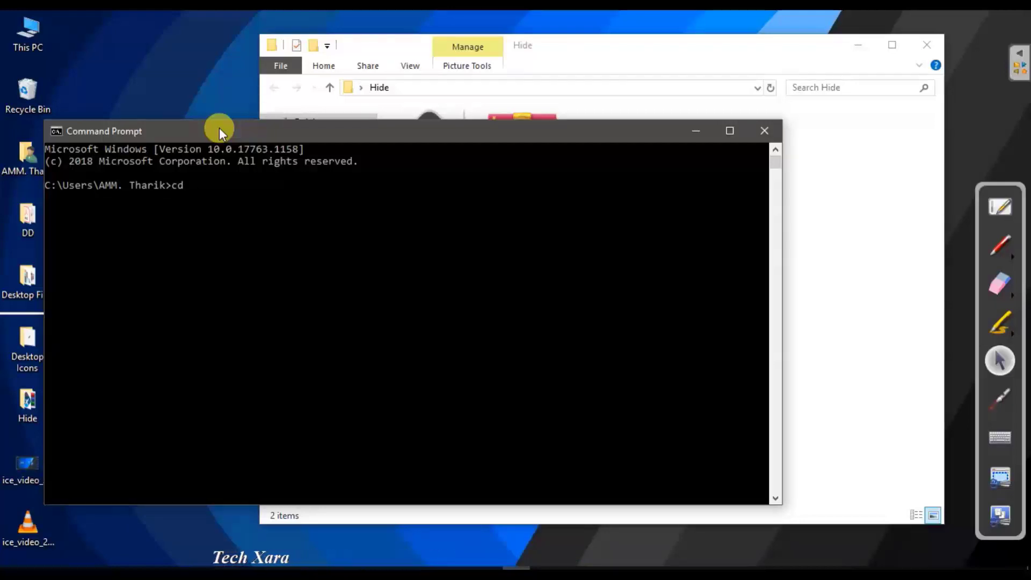
key("ctrl+v")
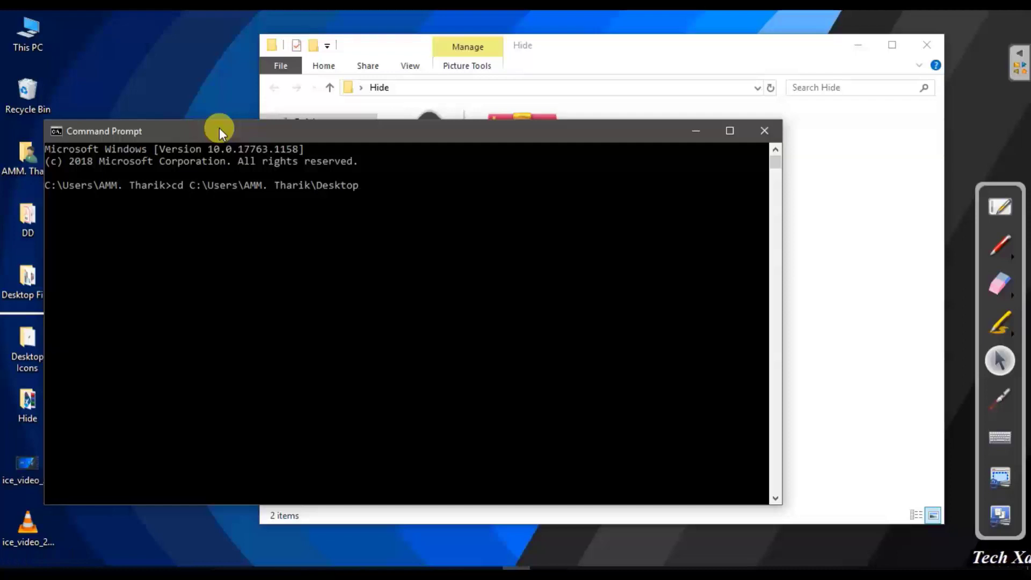
key("Return")
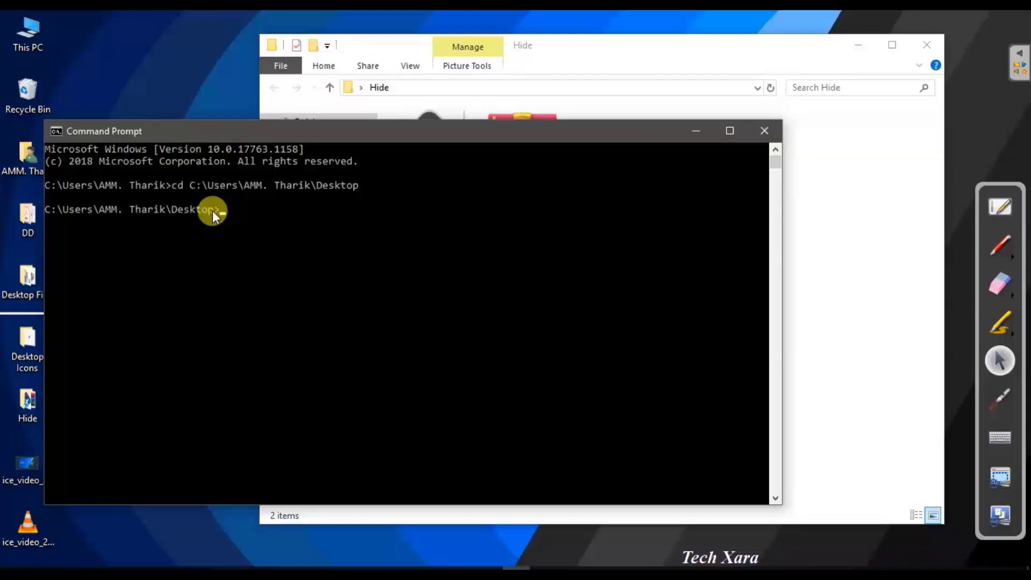
Copy the full Object name path, ending in Desktop\Hide, from the Hide folder's security properties.
left_click(406, 33)
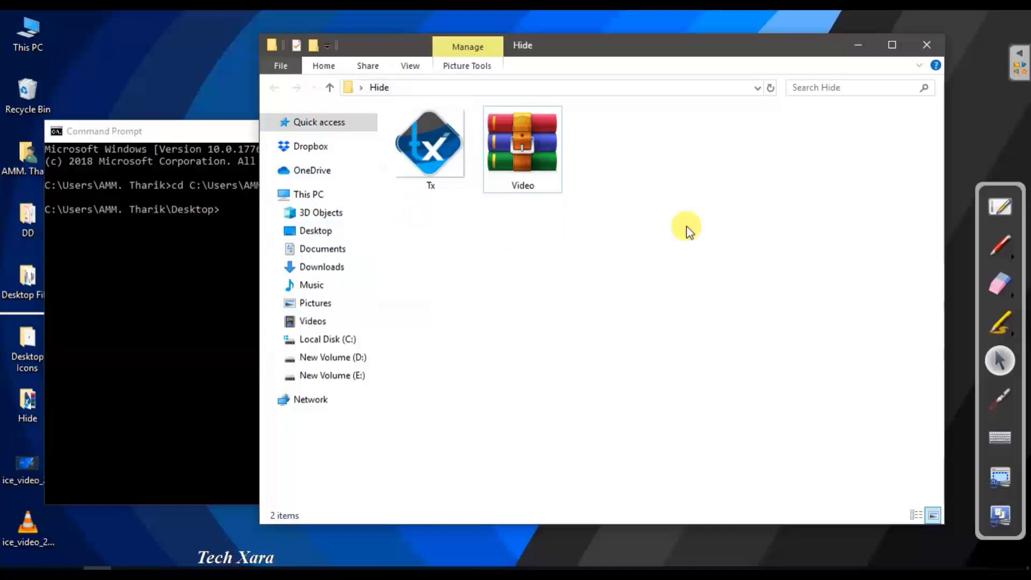
right_click(640, 189)
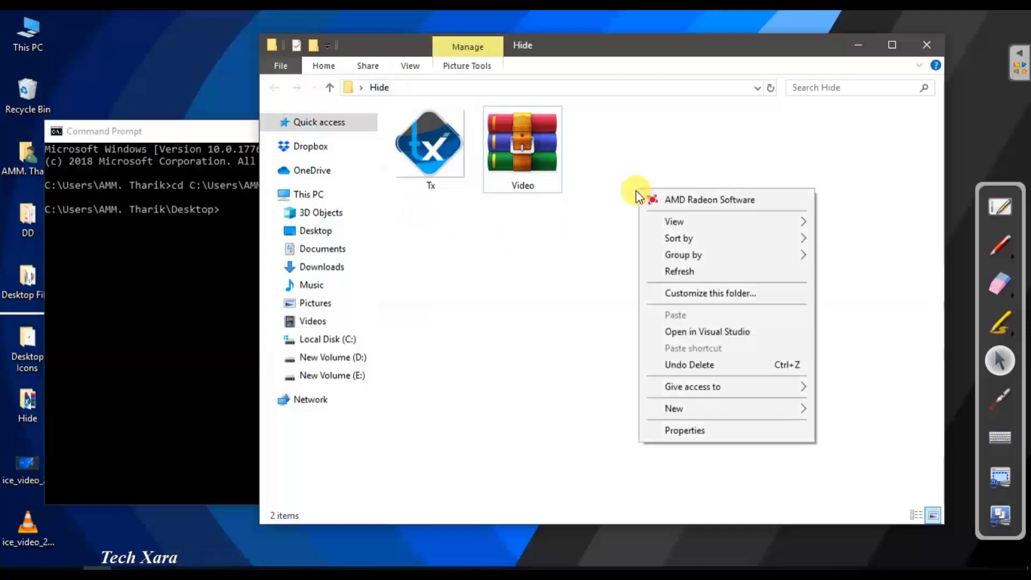
left_click(693, 431)
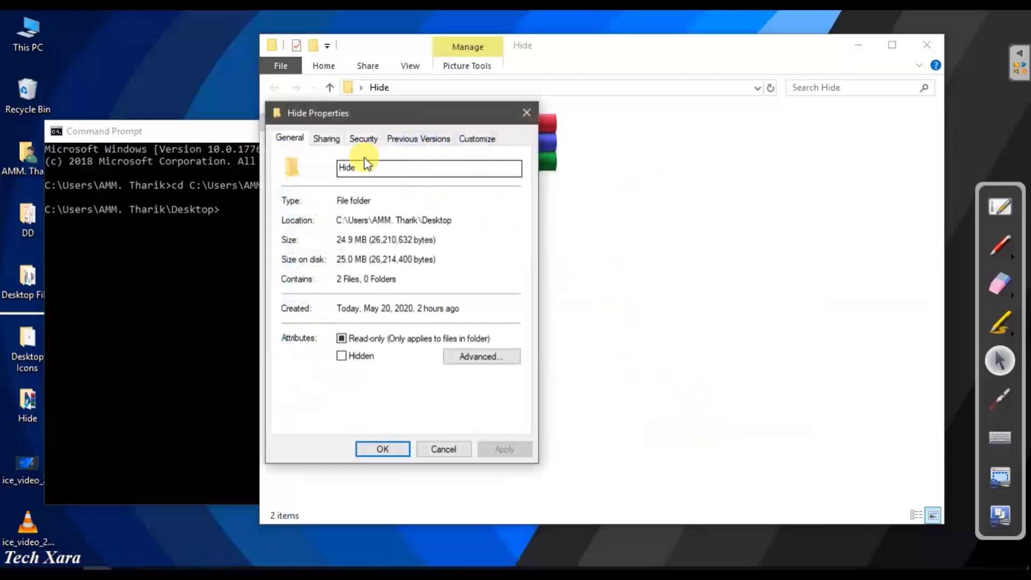
left_click(357, 139)
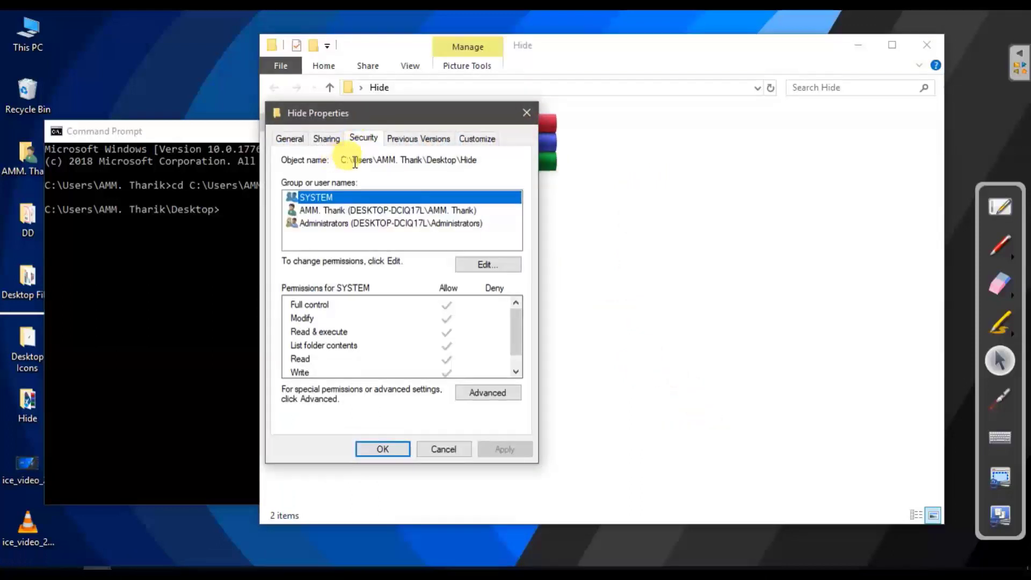
left_click_drag(485, 162, 344, 160)
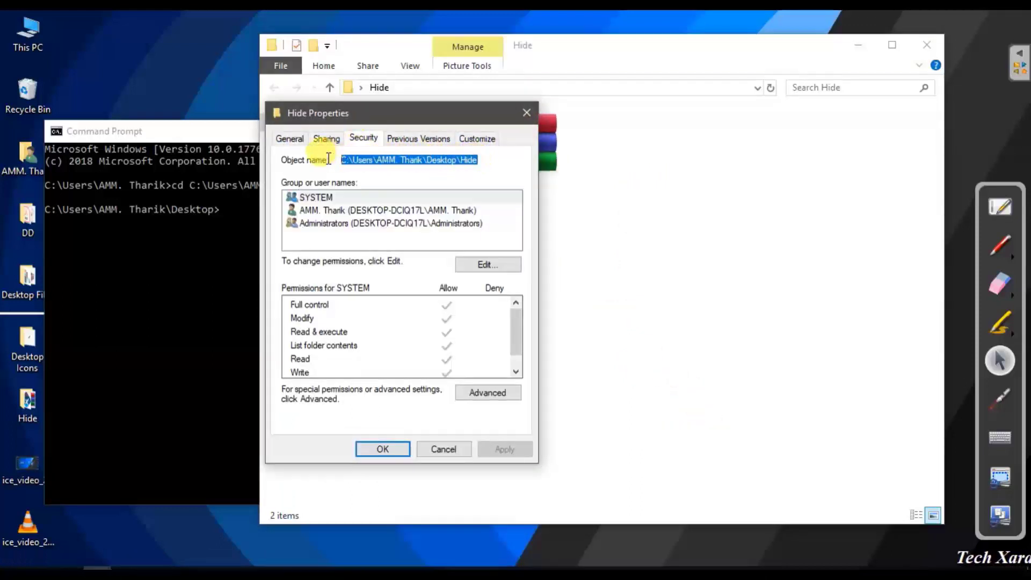
right_click(436, 164)
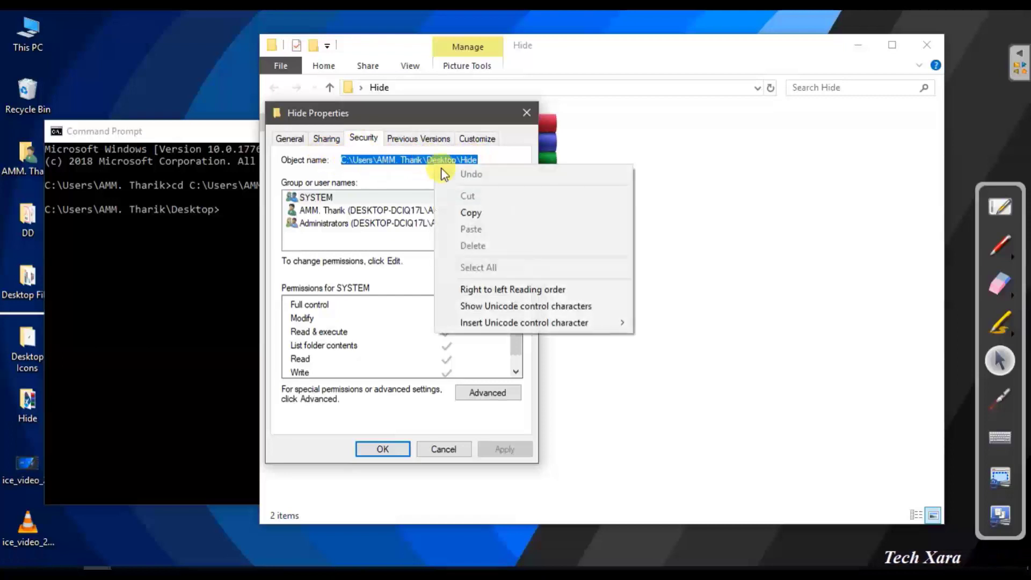
left_click(473, 210)
Try to change the Command Prompt's directory to the copied Hide folder path with cd.
left_click(231, 131)
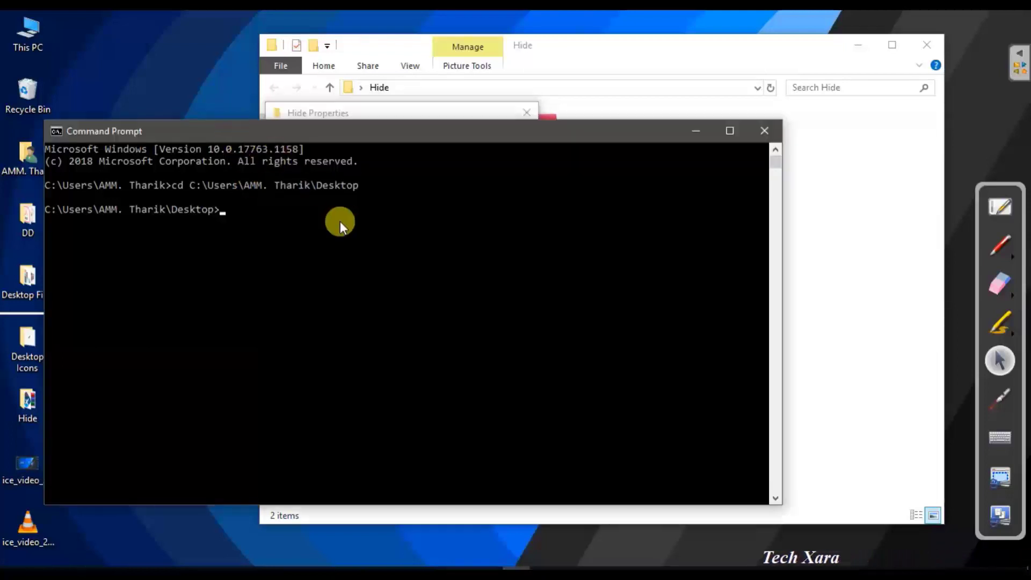
type("cd")
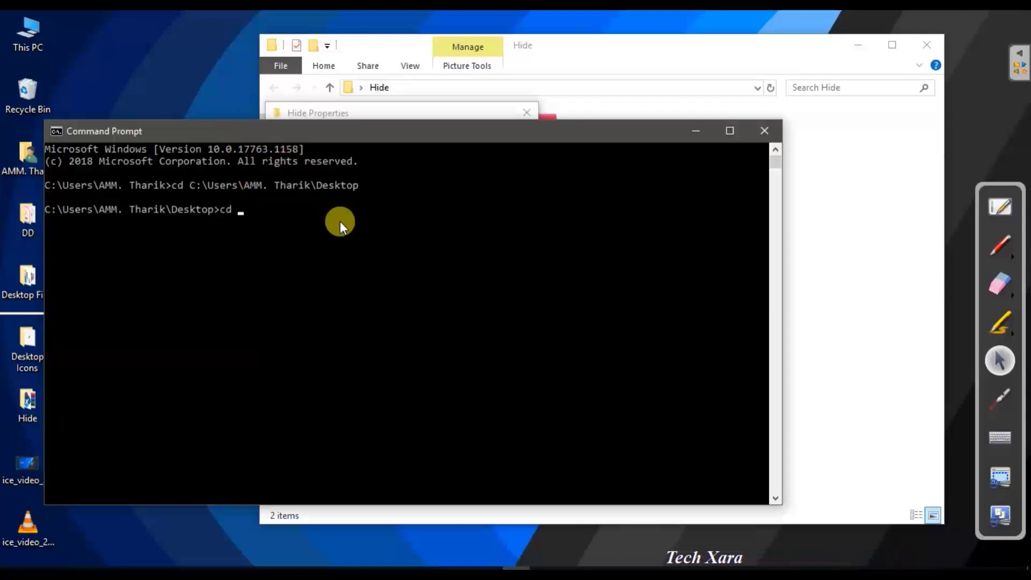
key("ctrl+v")
key("Return")
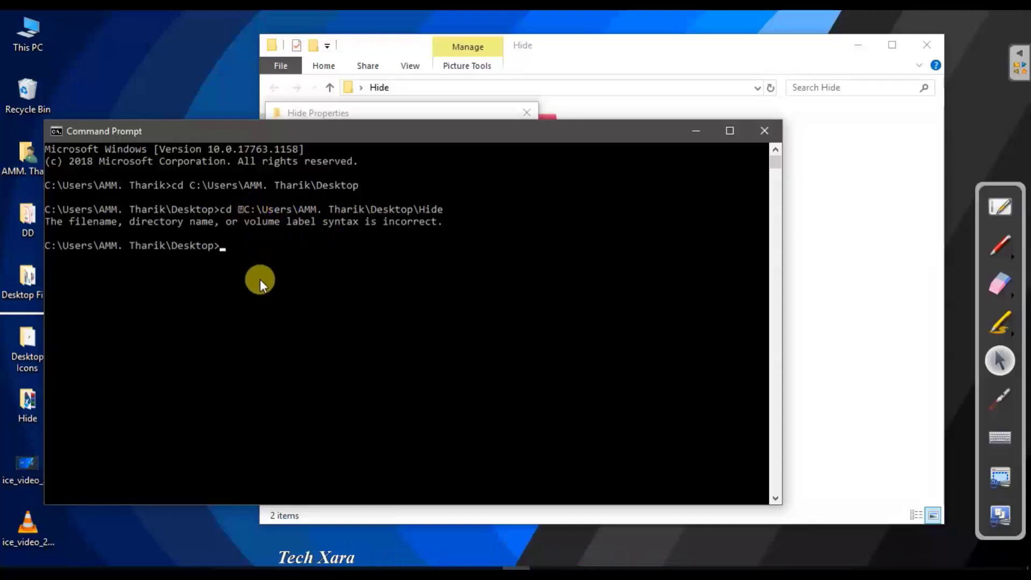
Enter cd with the copied Hide folder path again, remove the stray character before C:, and run the command.
type("cd")
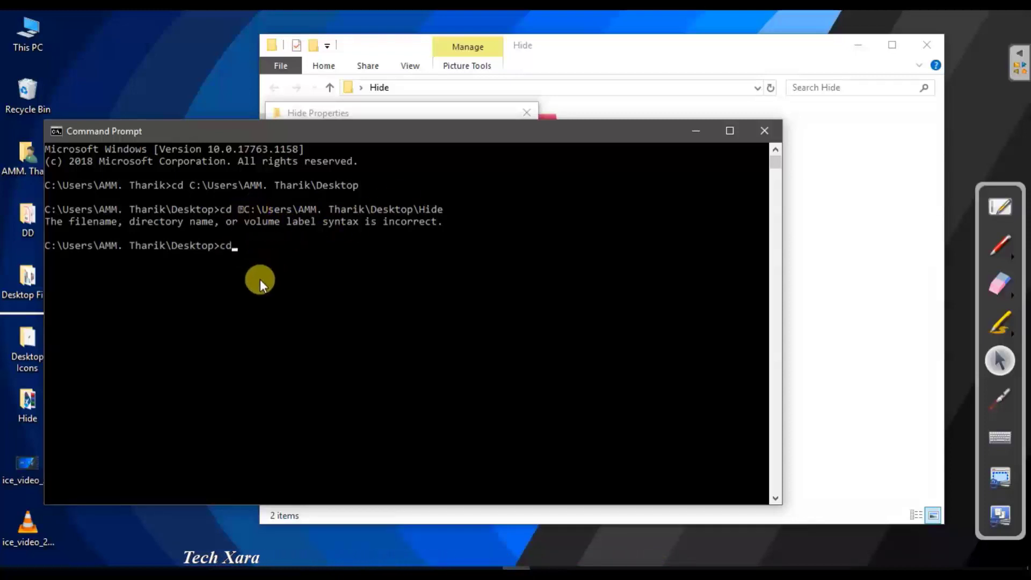
key("ctrl+v")
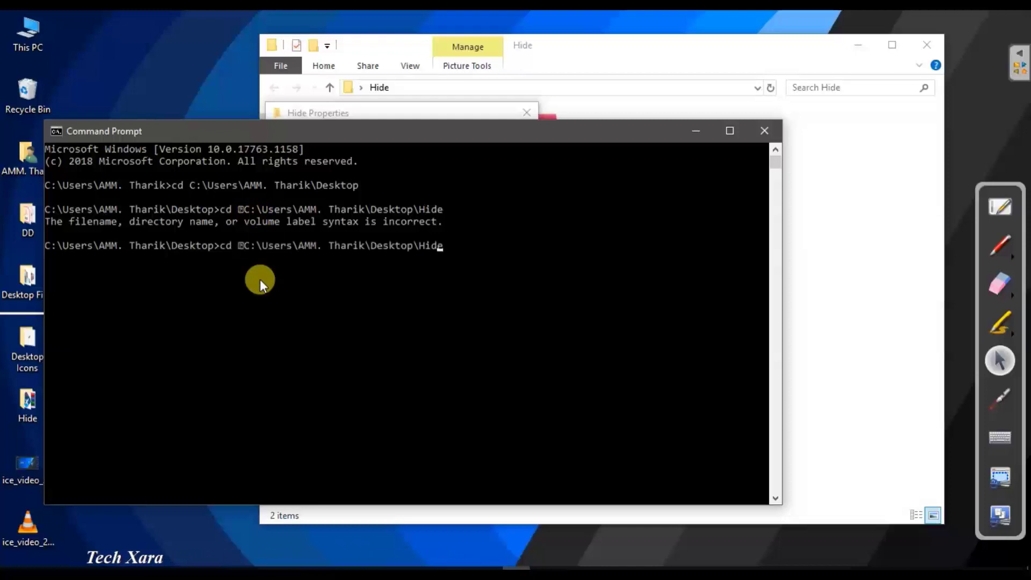
key("Left")
key("Left")
key("Left")
key("Left")
key("Left")
key("Left")
key("Left")
key("Left")
key("Left")
key("Left")
key("Left")
key("Left")
key("Left")
key("Left")
key("Left")
key("Left")
key("Left")
key("Left")
key("Left")
key("Left")
key("Left")
key("Left")
key("Left")
key("Left")
key("Left")
key("Left")
key("Left")
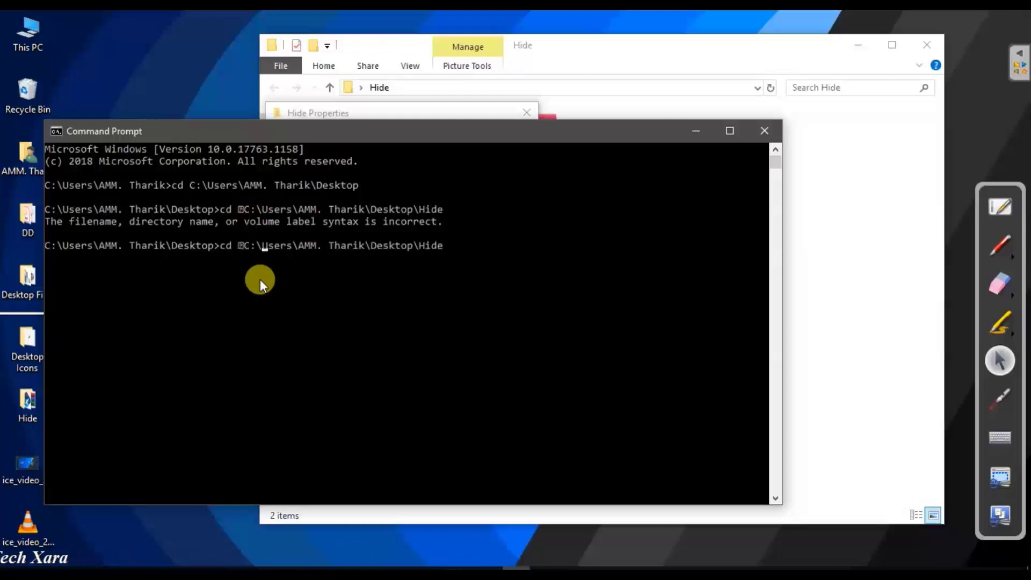
key("BackSpace")
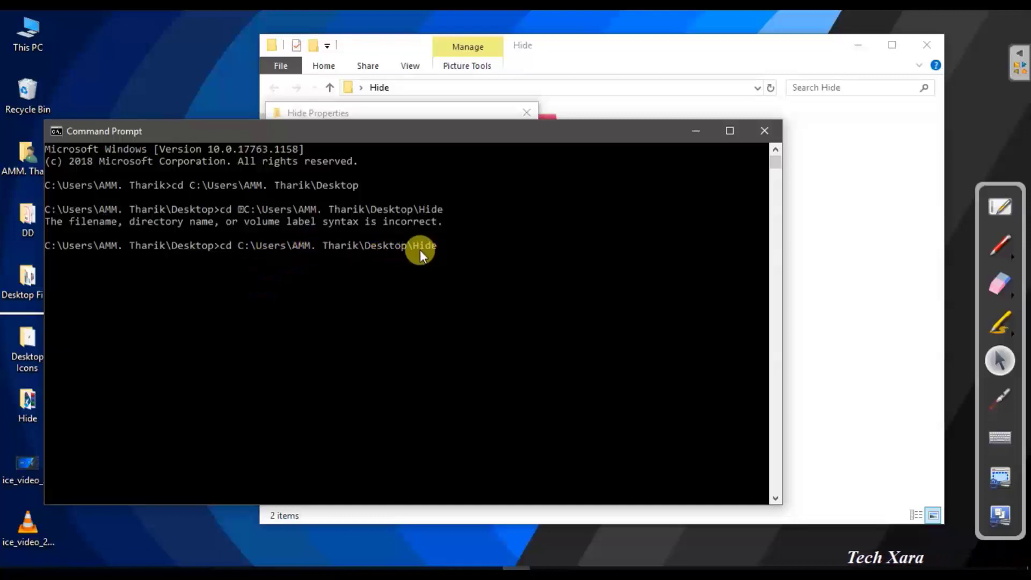
key("Return")
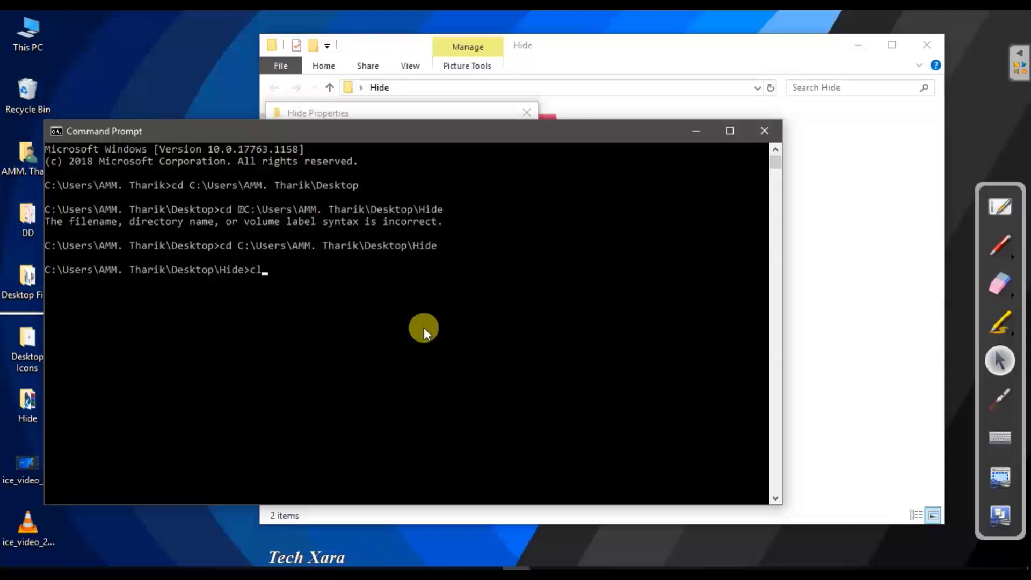
Clear the Command Prompt screen with cls.
type("s")
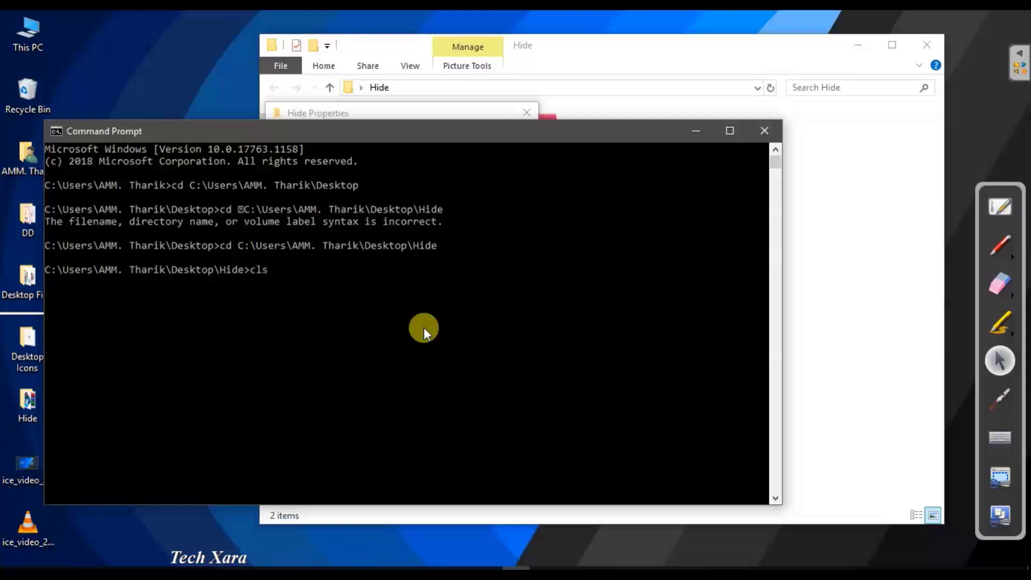
key("Return")
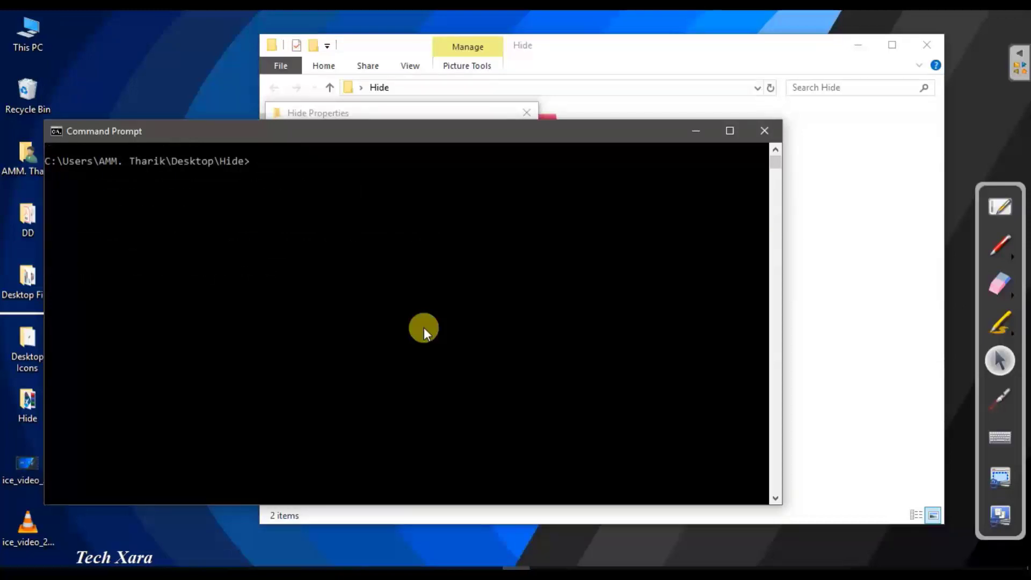
Close the Hide Properties dialog and minimise both the Hide folder and Command Prompt windows.
left_click(520, 115)
left_click(520, 134)
left_click_drag(521, 133, 505, 185)
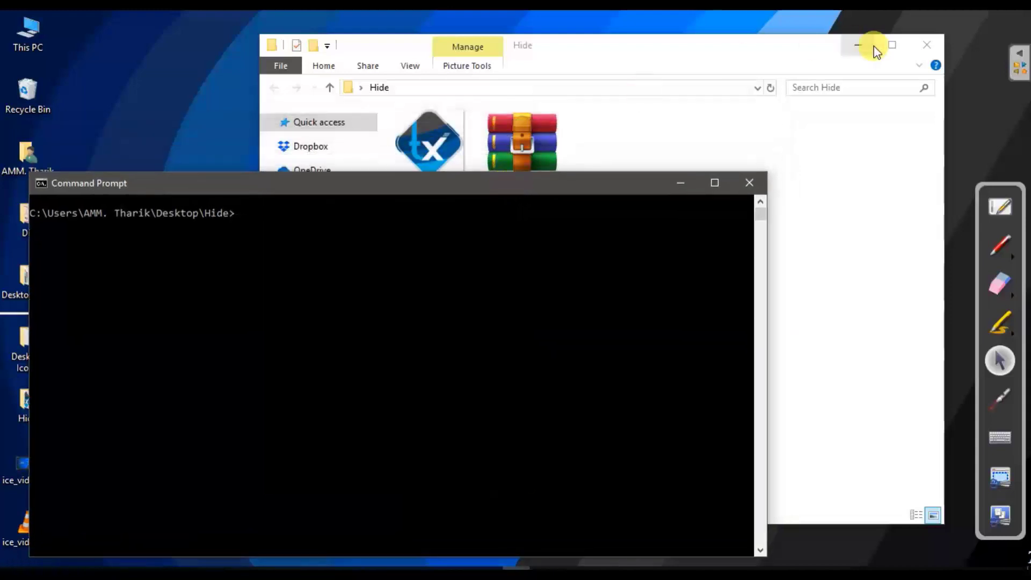
left_click(854, 48)
left_click(678, 183)
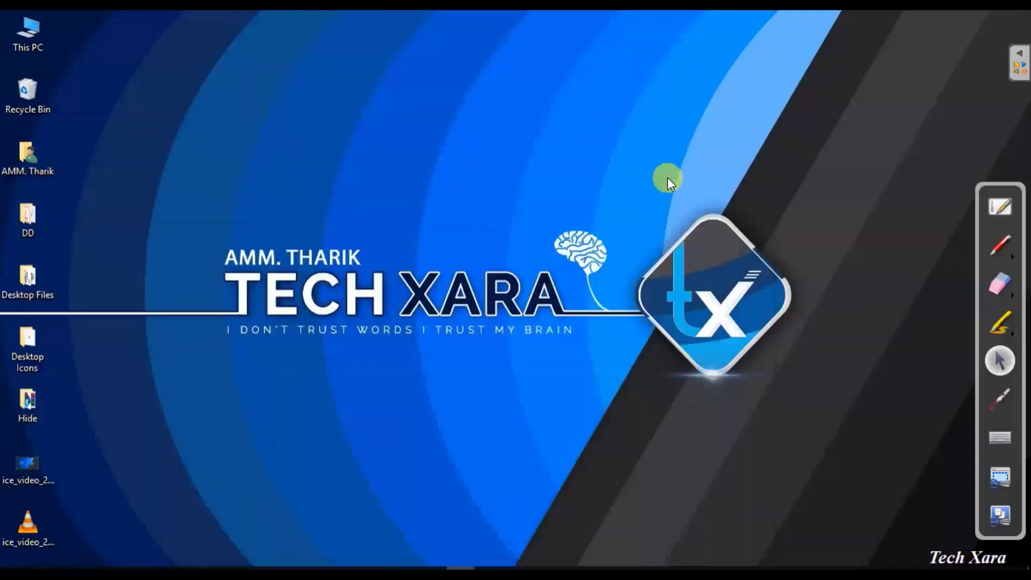